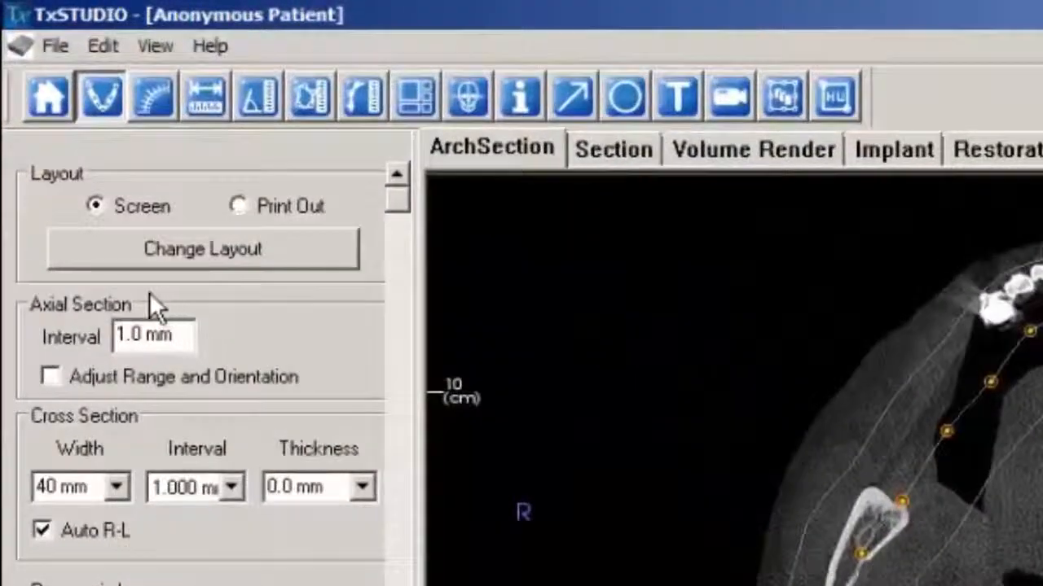
Adjust the axial section range by lowering its upper limit to the level of the teeth, keeping the lower limit under the chin.
left_click(51, 376)
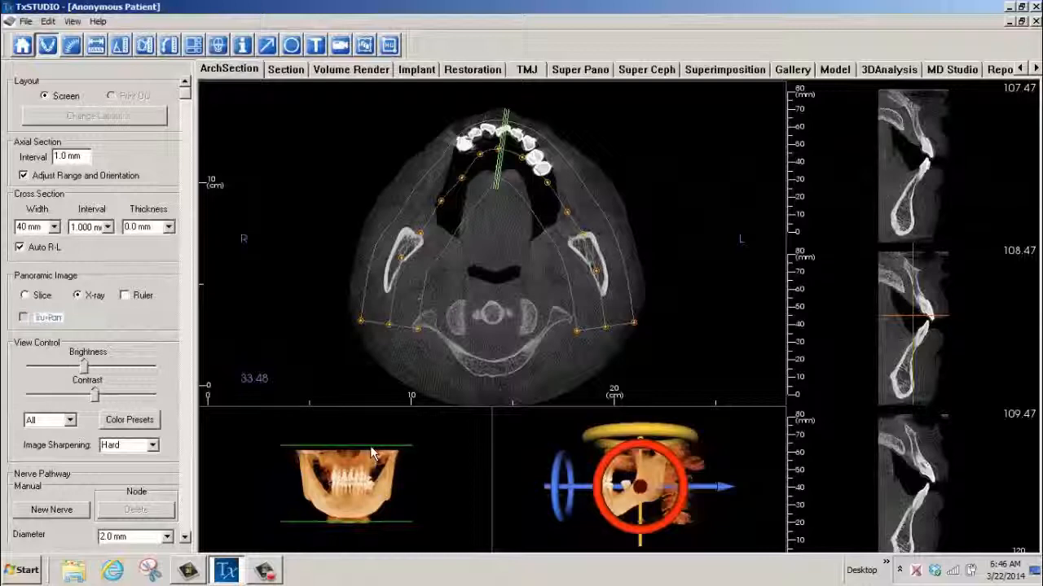
left_click_drag(372, 447, 374, 468)
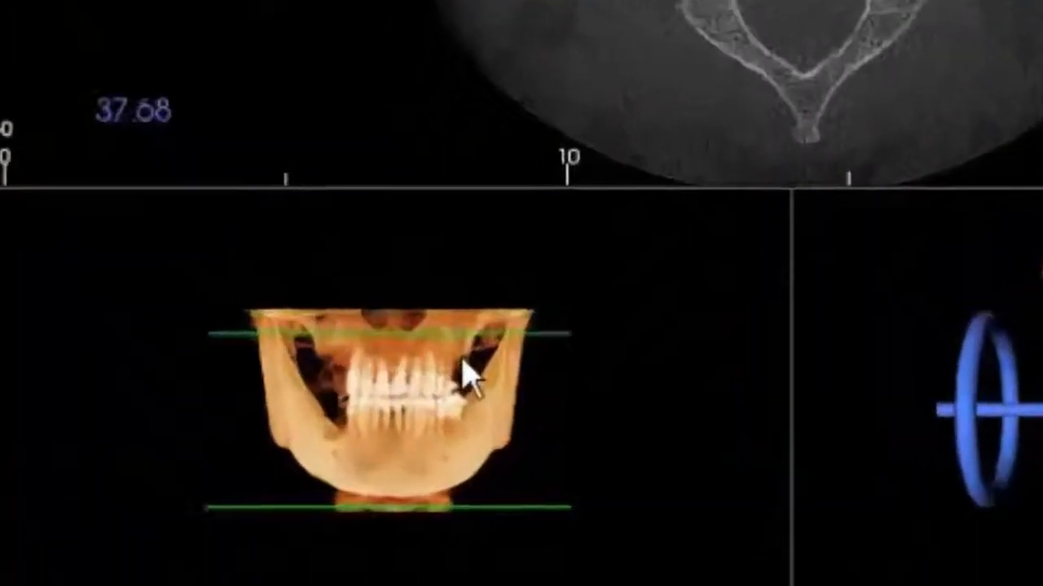
left_click_drag(462, 365, 464, 384)
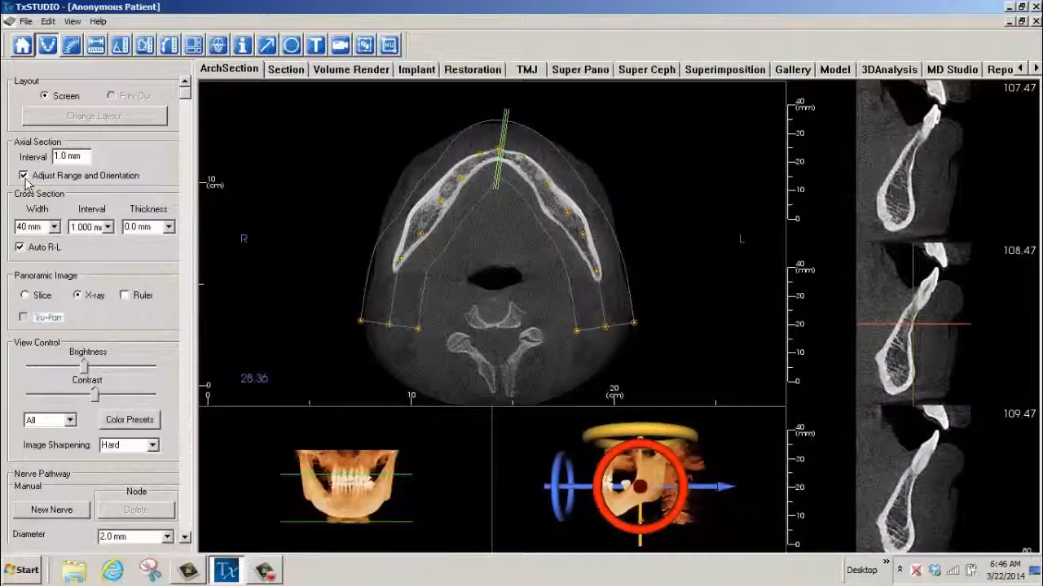
left_click(24, 176)
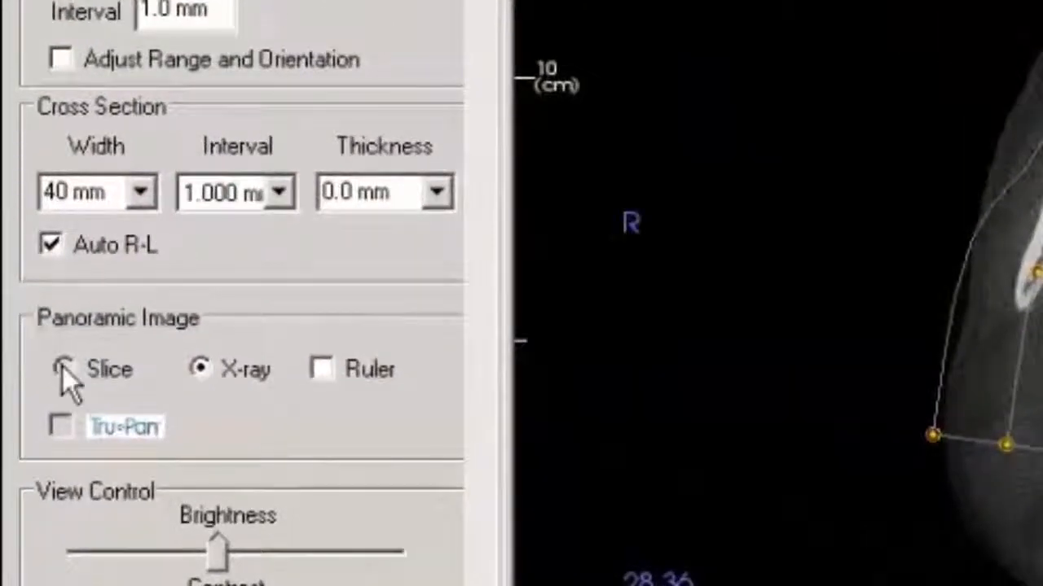
Show the panoramic image as a Slice and reposition the panoramic and cross-section views on the mandible.
left_click(62, 369)
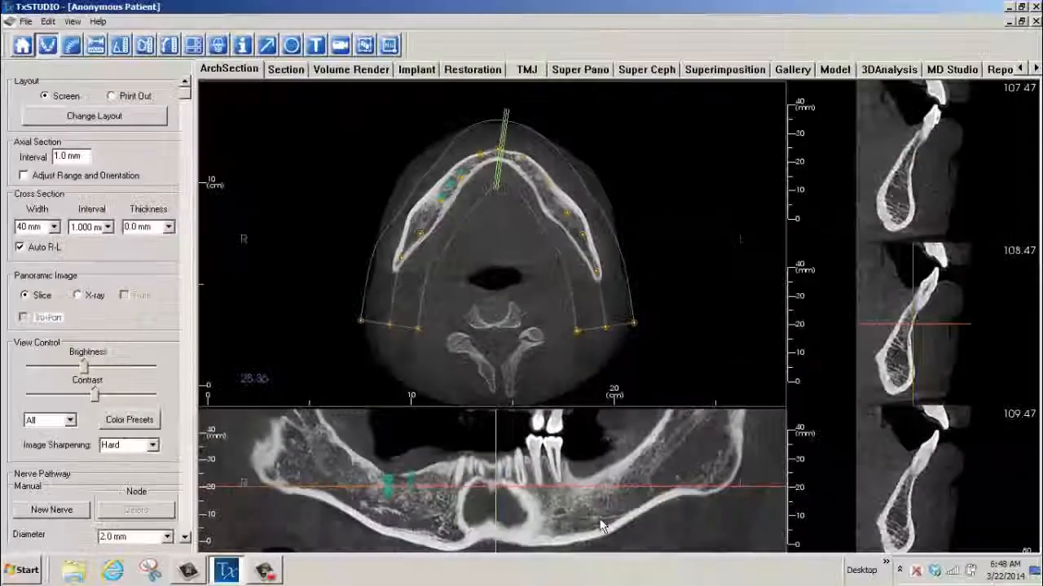
left_click_drag(604, 519, 625, 487, "ctrl")
left_click_drag(969, 357, 965, 276, "ctrl")
left_click_drag(874, 379, 880, 364, "shift")
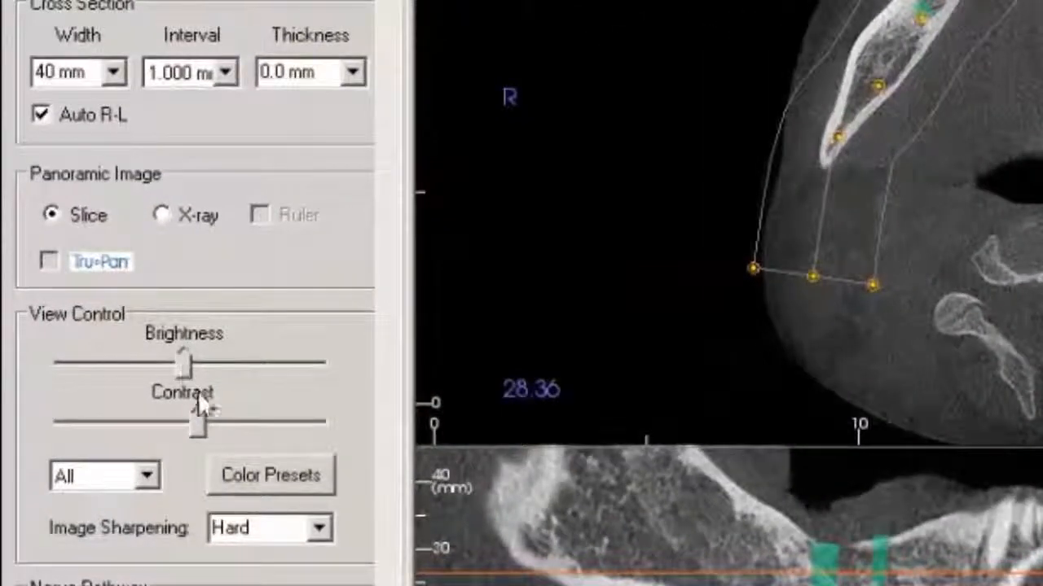
Switch the image sharpening to Normal for comparison and return it to Hard.
left_click(320, 528)
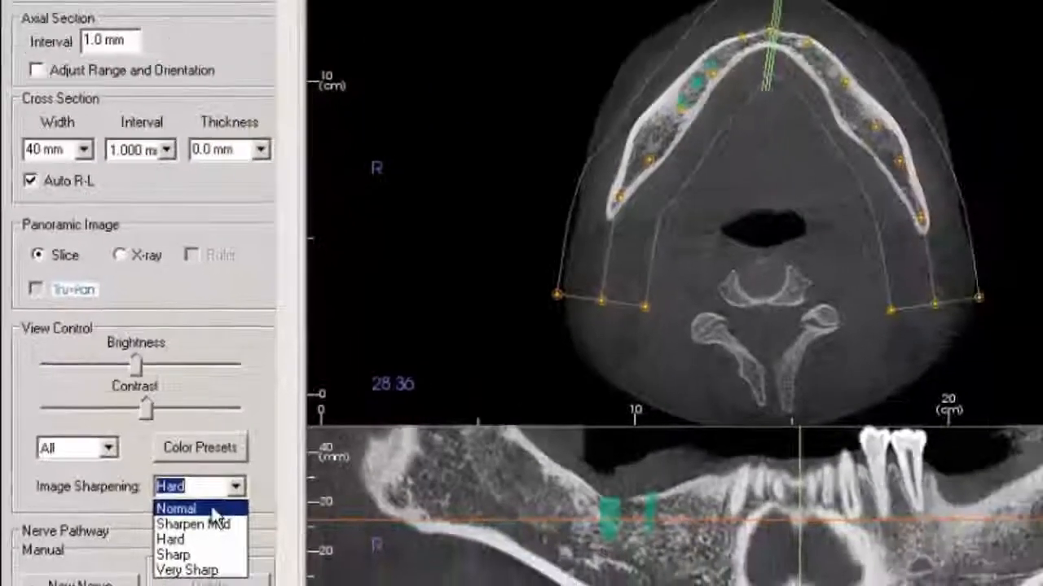
left_click(244, 553)
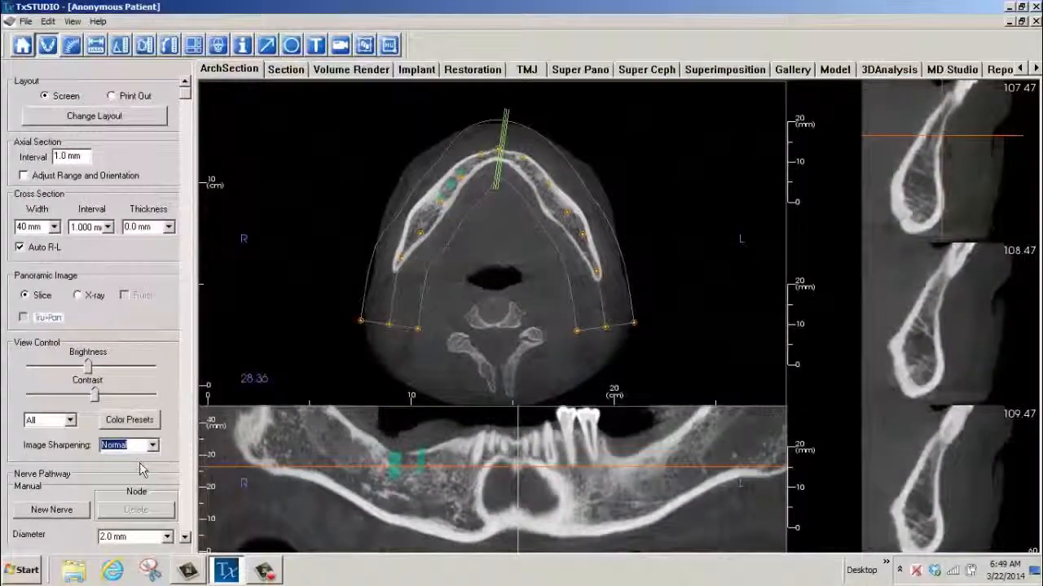
left_click(151, 447)
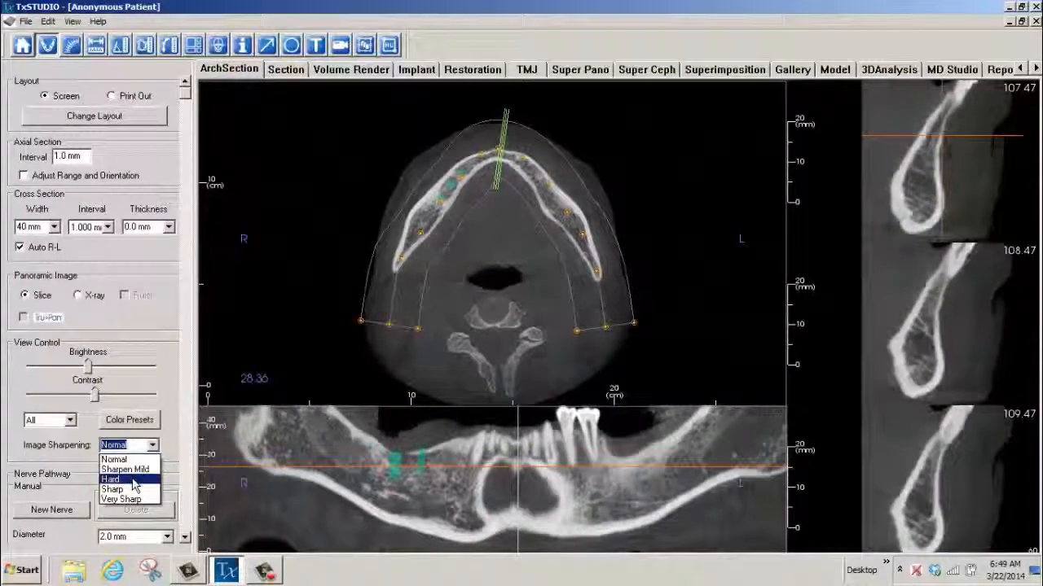
left_click(134, 481)
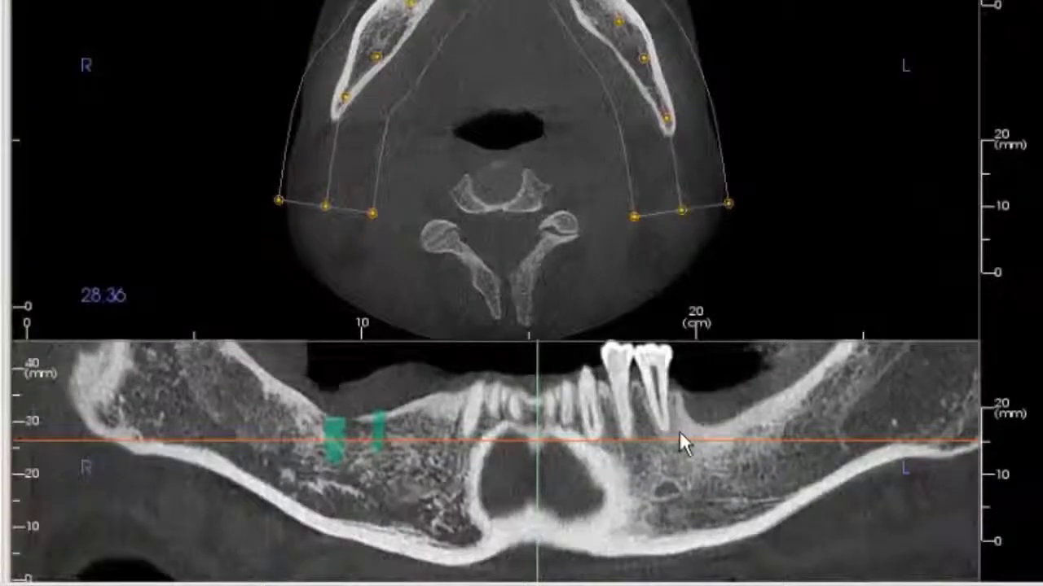
Create a new focal trough spline on the axial slice at 29.50, placing nodes along the patient's right side of the mandible up to the midline.
mouse_move(675, 436)
left_mouse_down()
mouse_move(674, 445)
mouse_move(676, 433)
left_mouse_up()
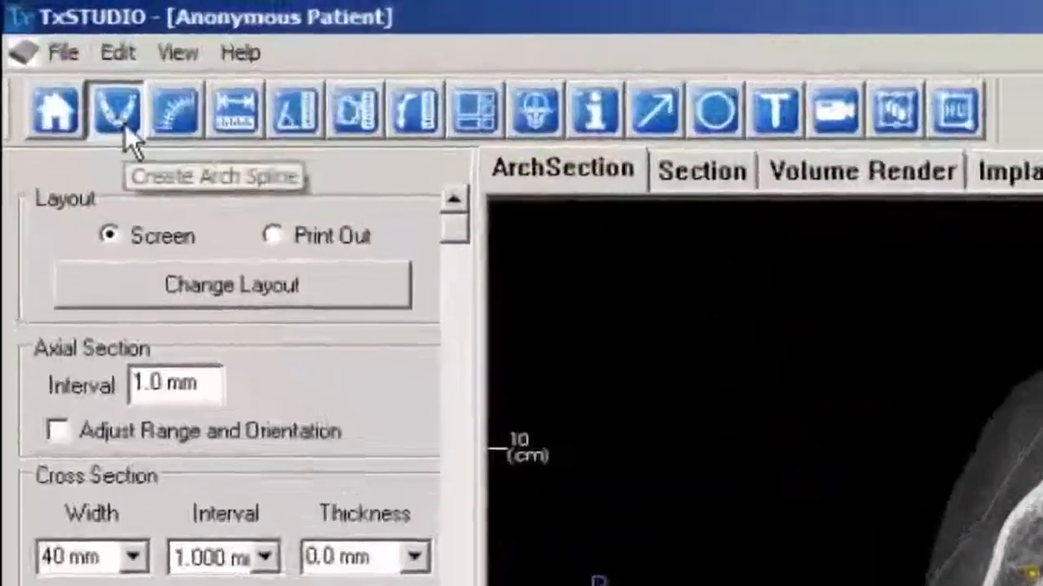
left_click(47, 47)
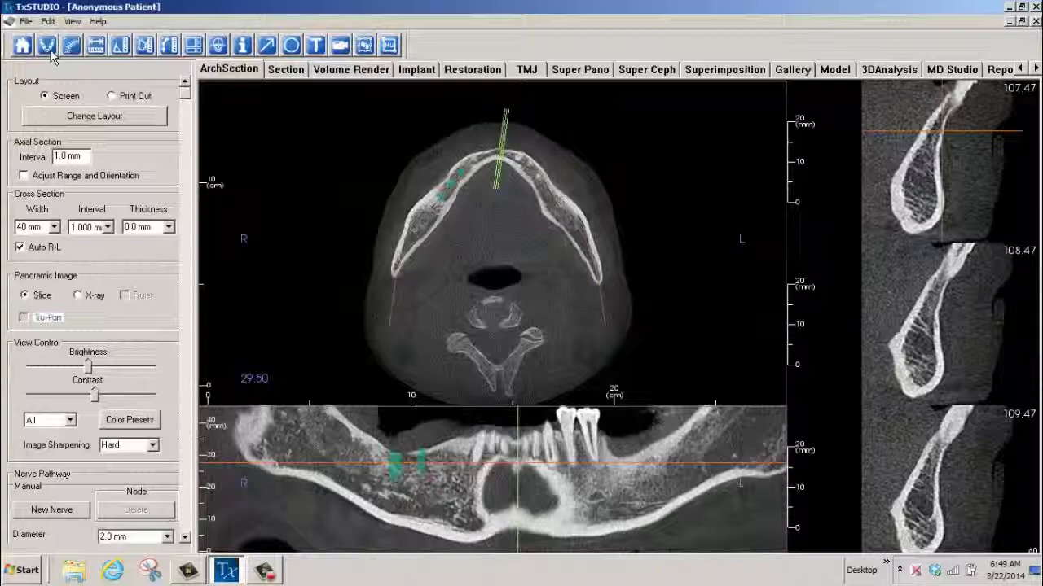
left_click(47, 47)
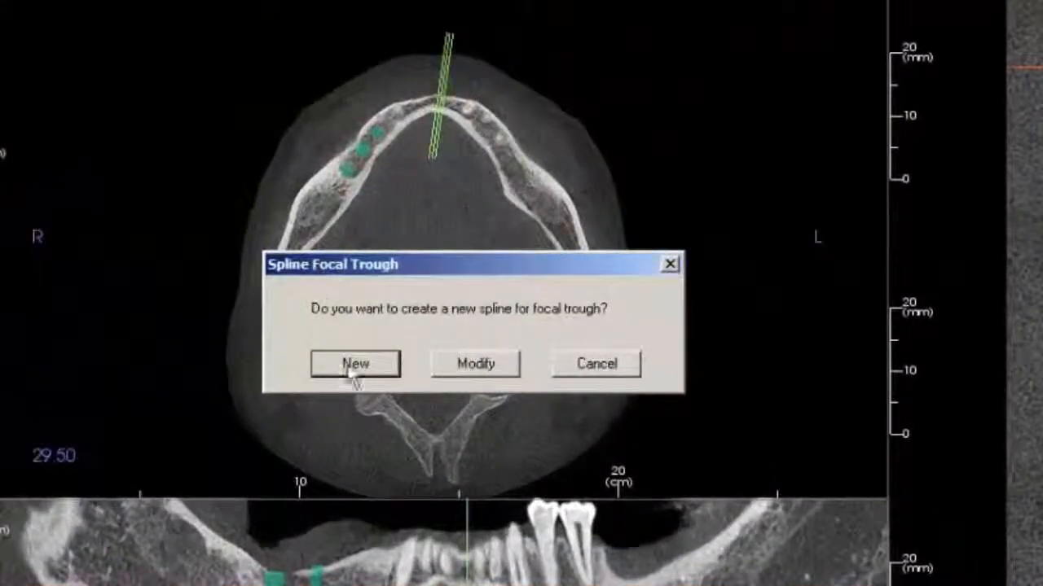
left_click(354, 370)
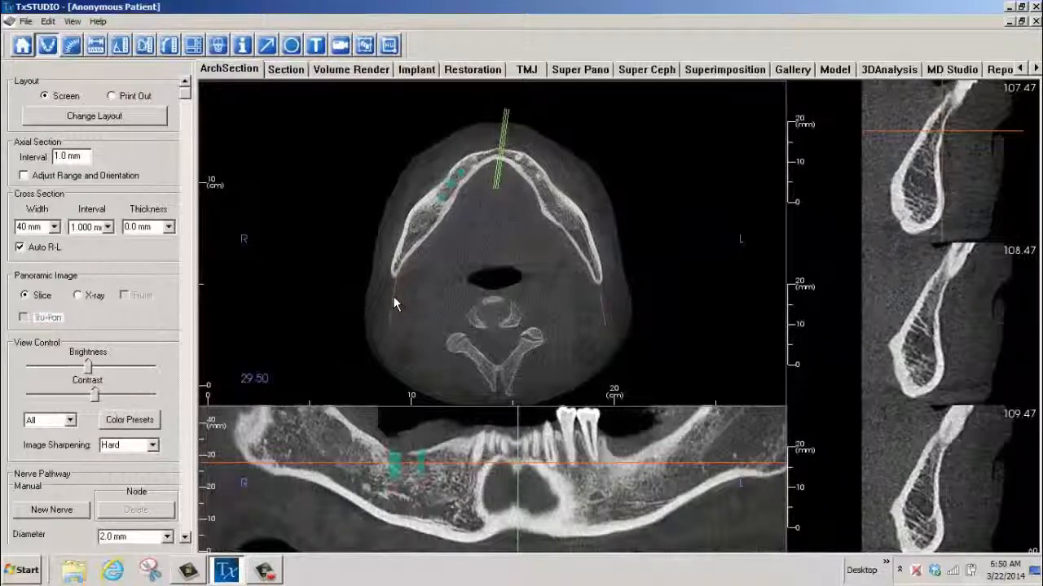
left_click(393, 300)
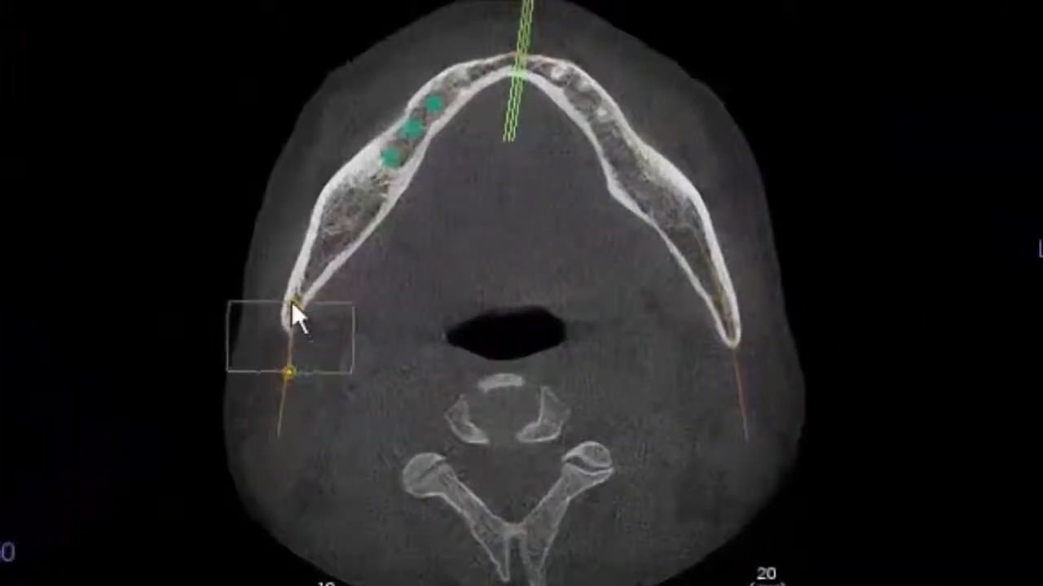
left_click(293, 304)
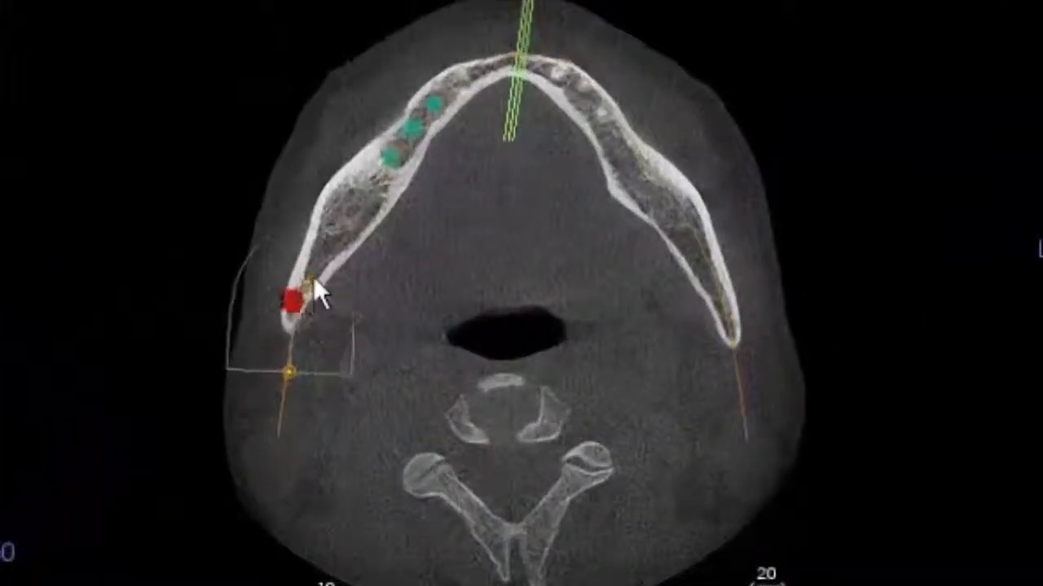
left_click(327, 251)
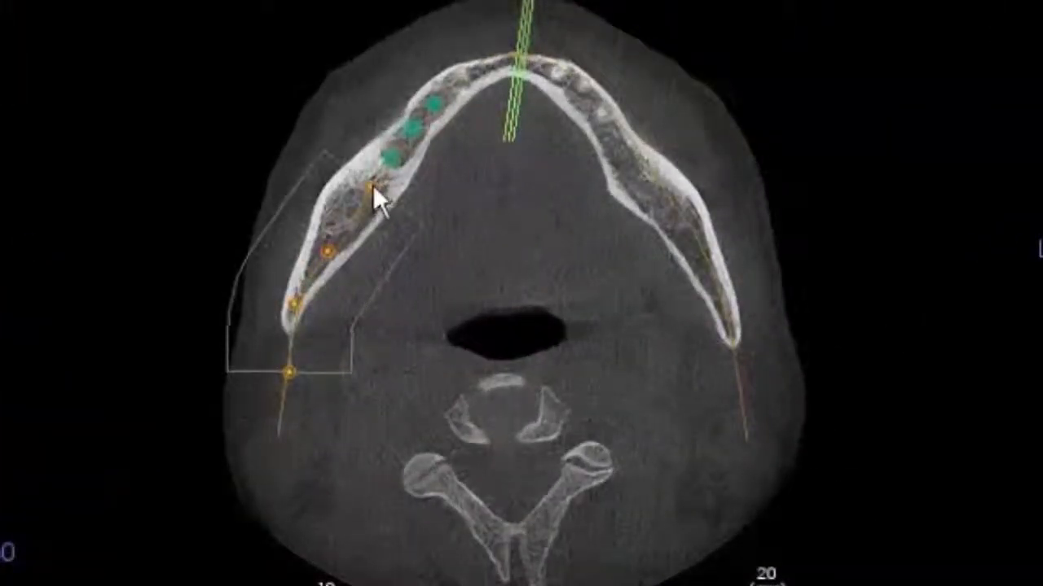
left_click(374, 186)
left_click(413, 129)
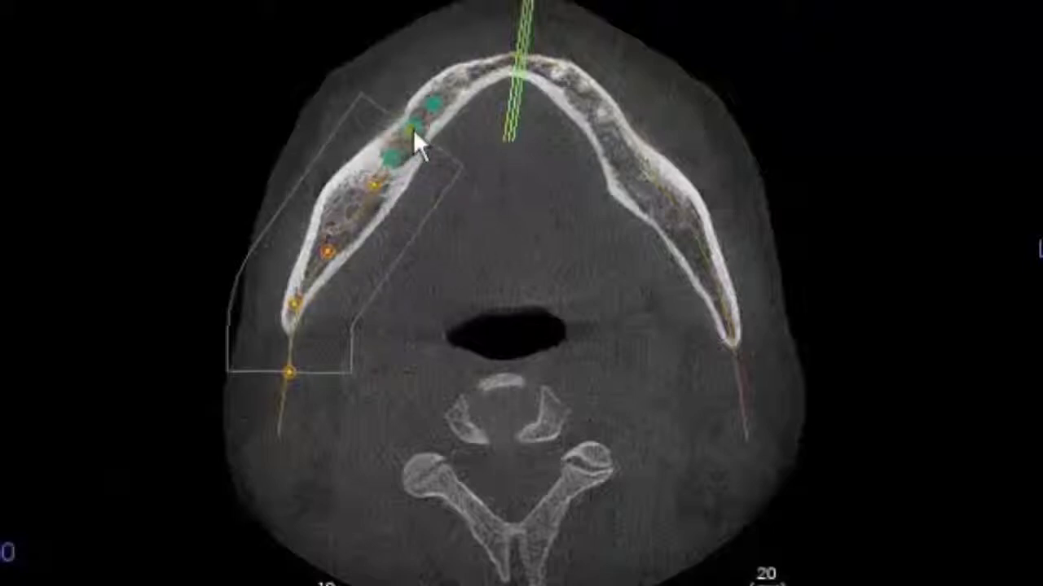
left_click(455, 85)
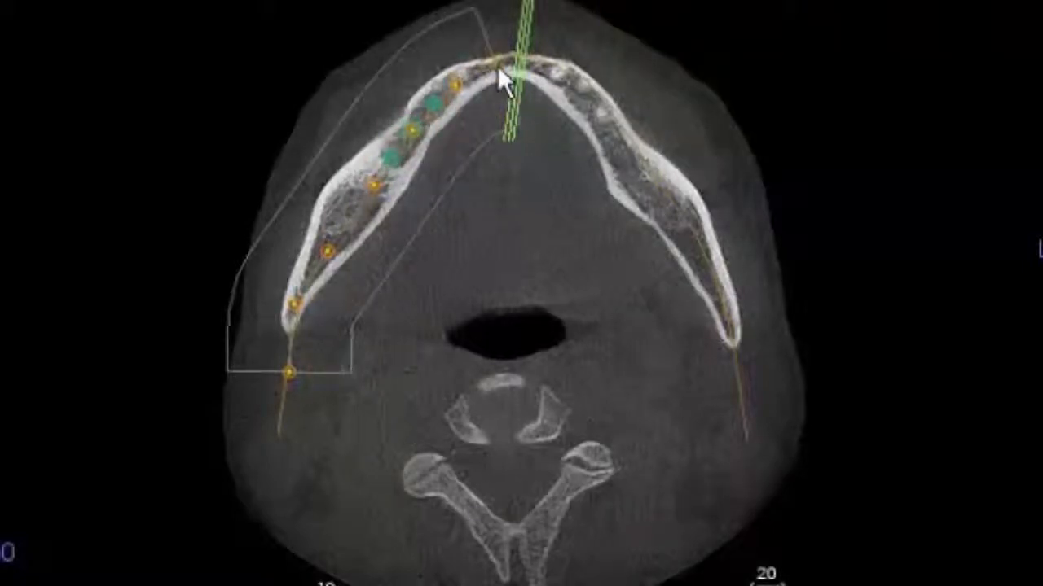
left_click(496, 66)
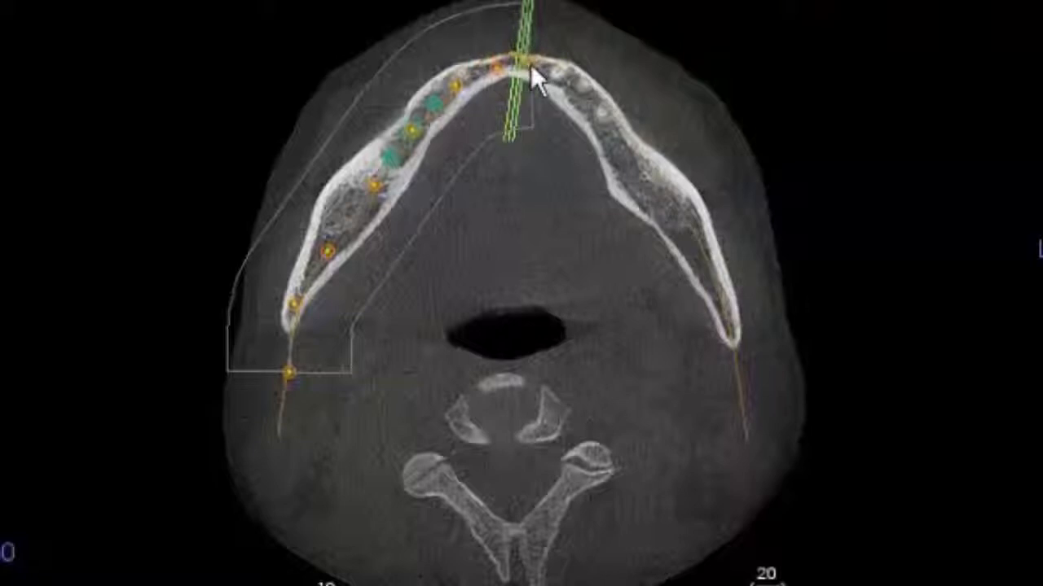
Continue the arch spline from the midline along the patient's left side of the mandible and finish it just behind the jaw.
left_click(531, 63)
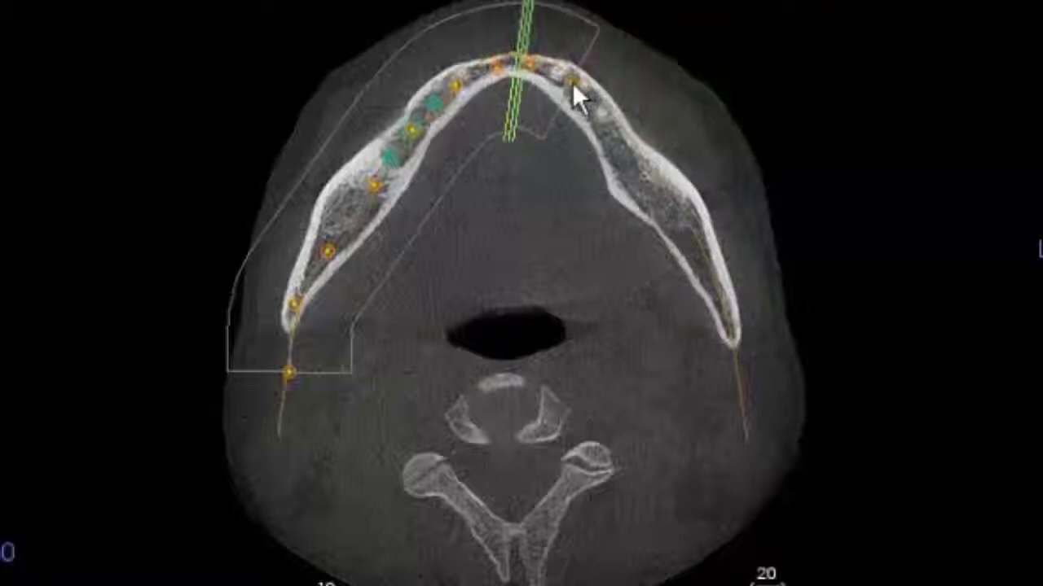
left_click(571, 82)
left_click(611, 130)
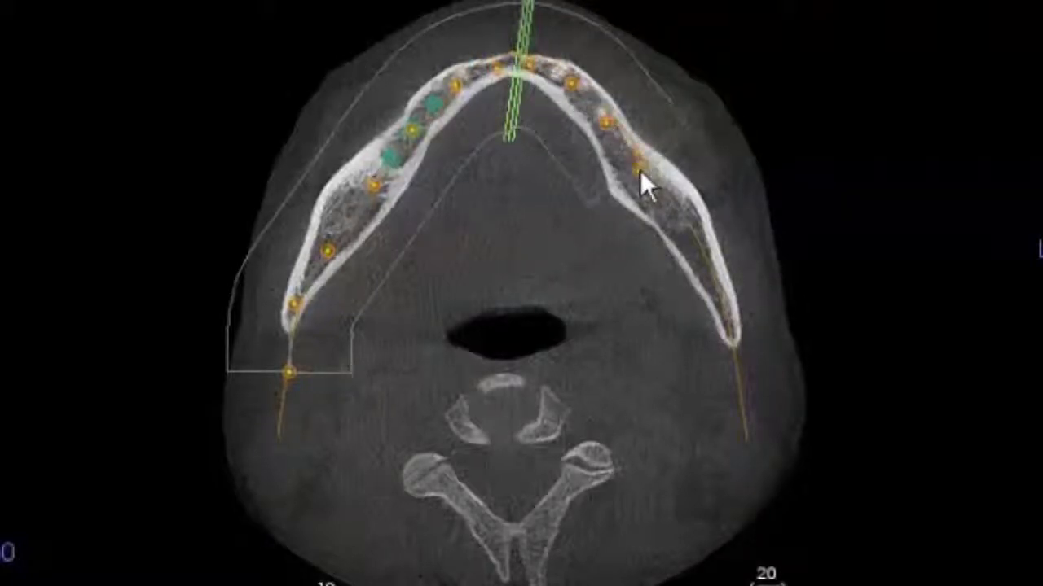
left_click(639, 173)
left_click(678, 217)
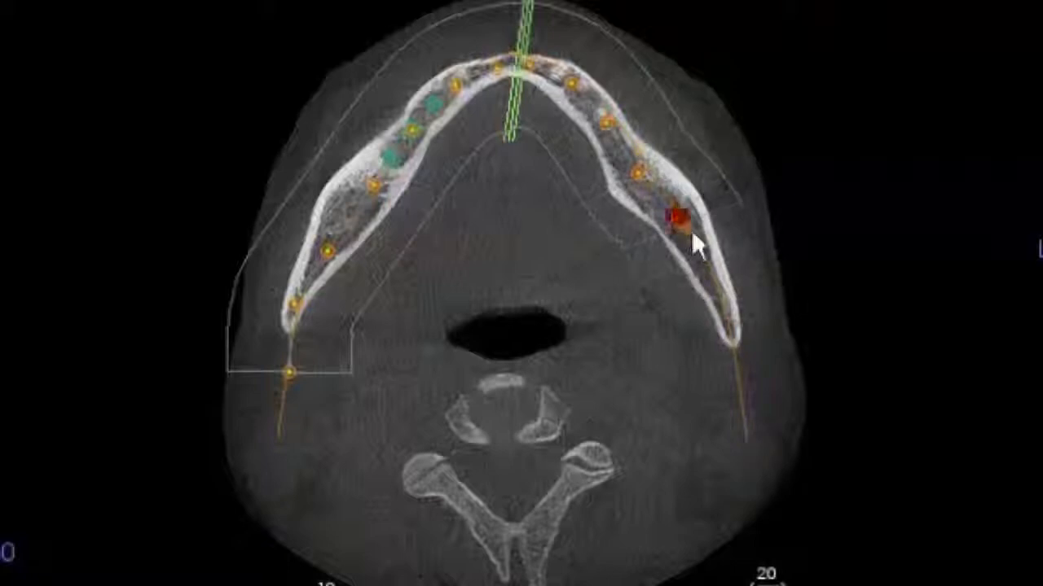
left_click(708, 270)
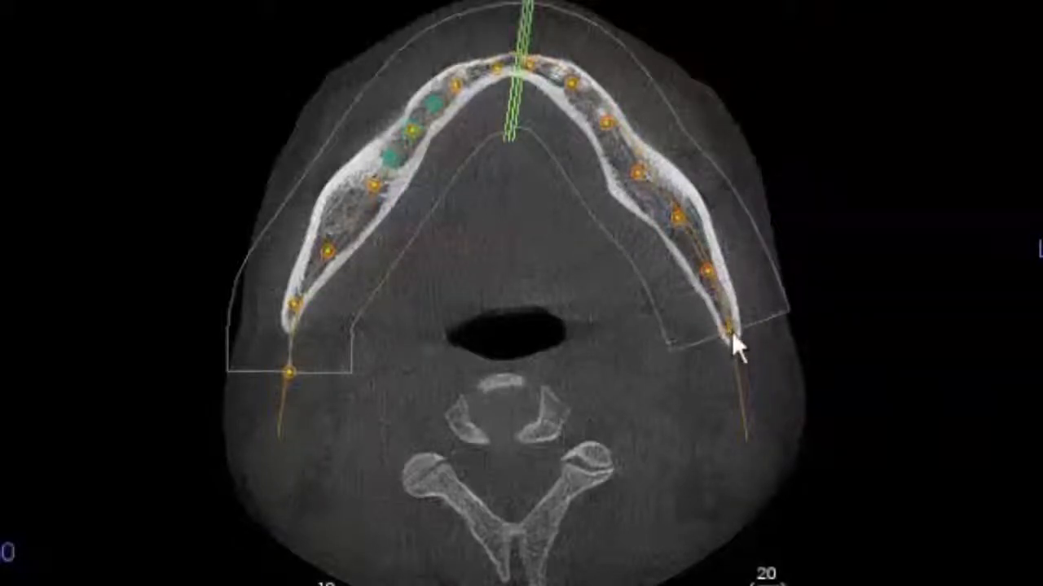
left_click(728, 332)
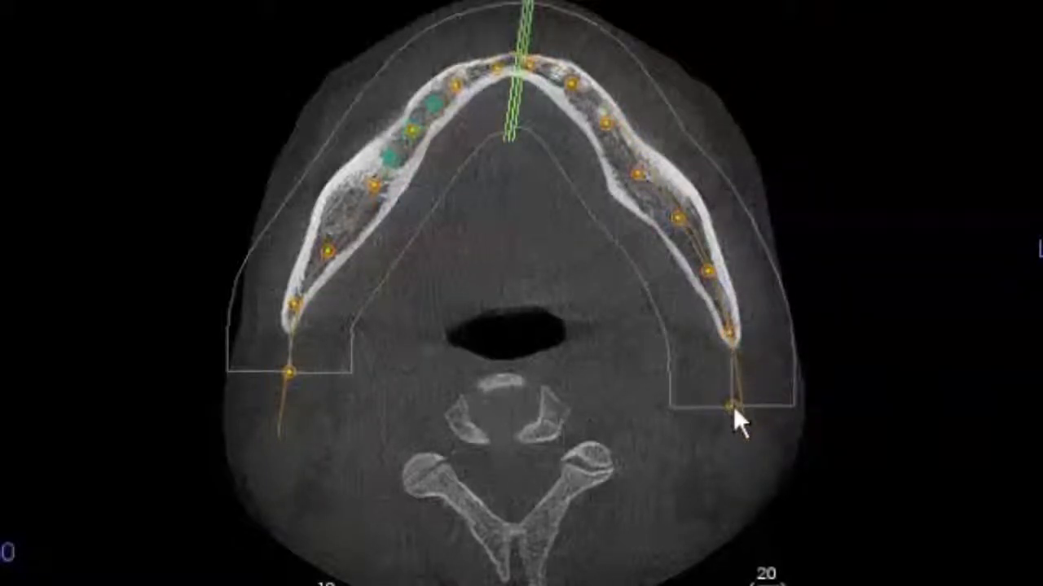
double_click(733, 406)
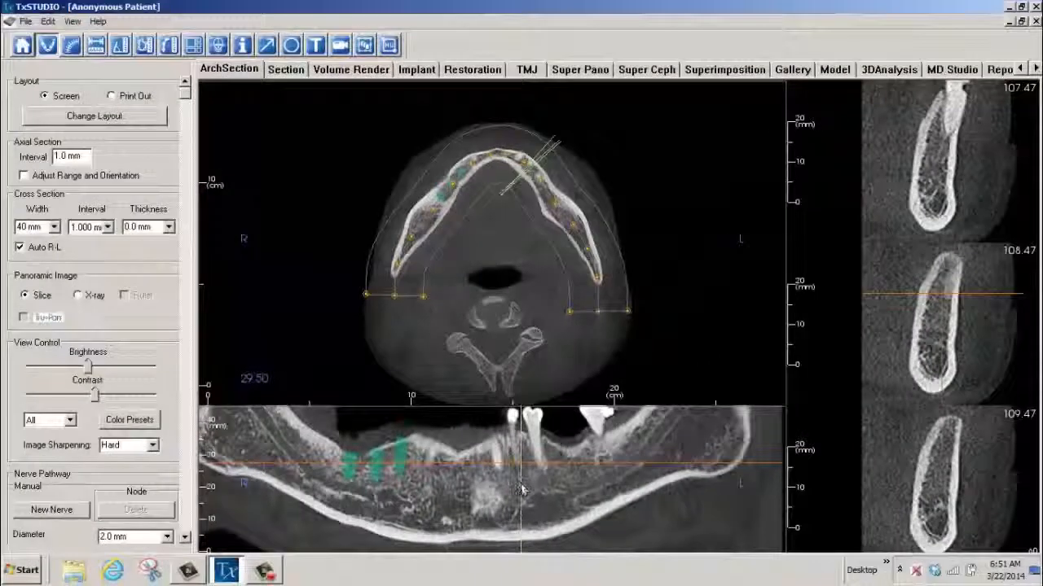
Move the cross-section position to the middle implant on the patient's right side and set the nerve pathway diameter to 3.0 mm.
left_click_drag(522, 490, 384, 458)
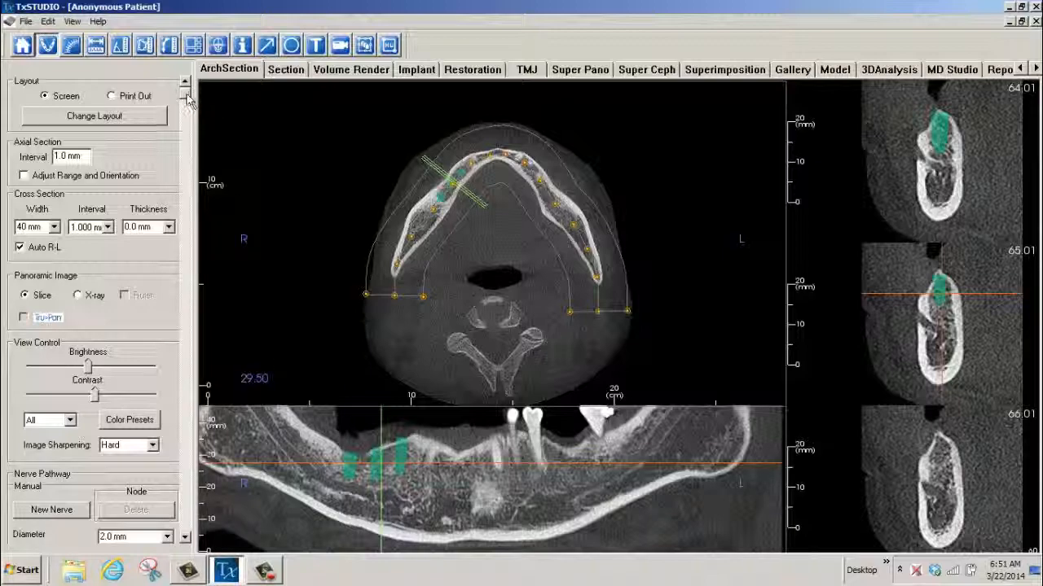
left_click_drag(187, 95, 169, 304)
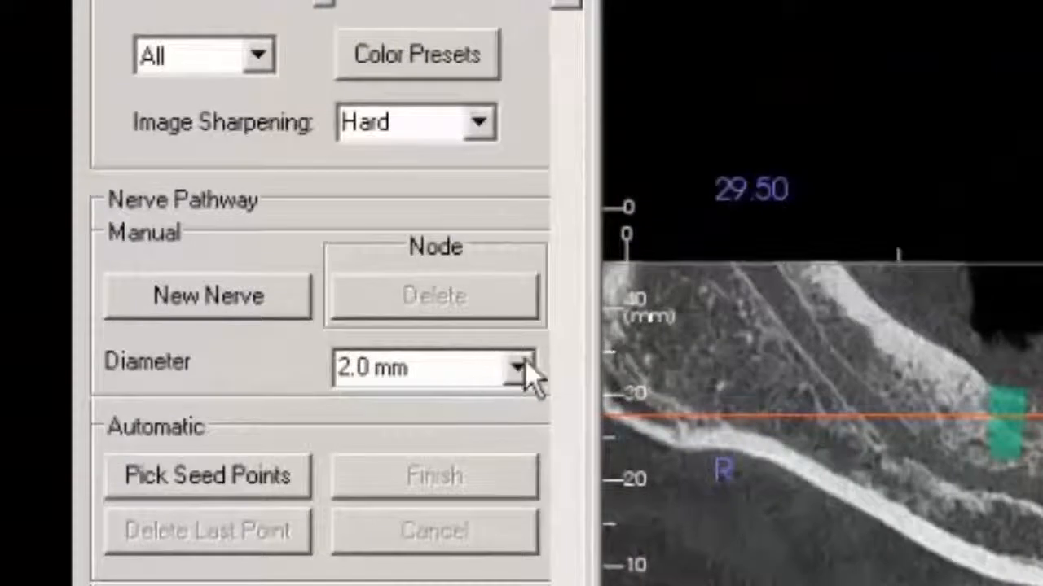
left_click(521, 368)
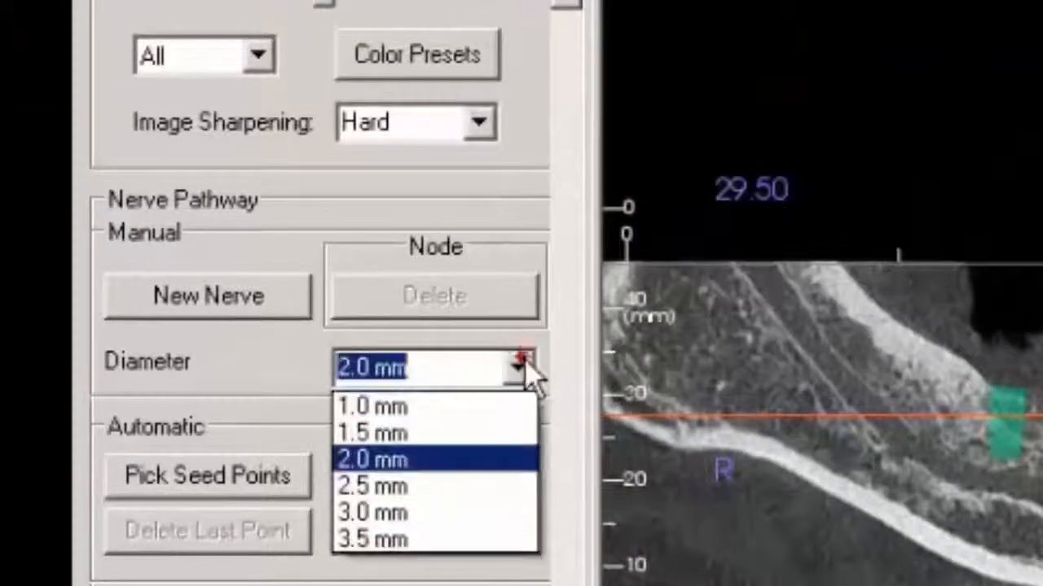
left_click(424, 514)
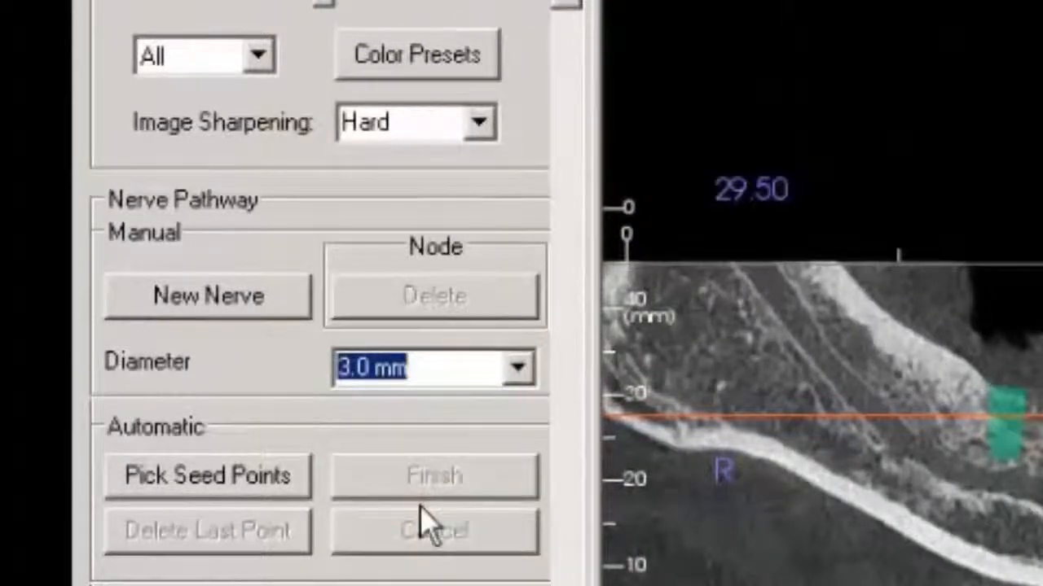
Start a new manual nerve on the panoramic slice, place nodes down the canal from the patient's right ramus, and remove the misplaced last node.
left_click(244, 298)
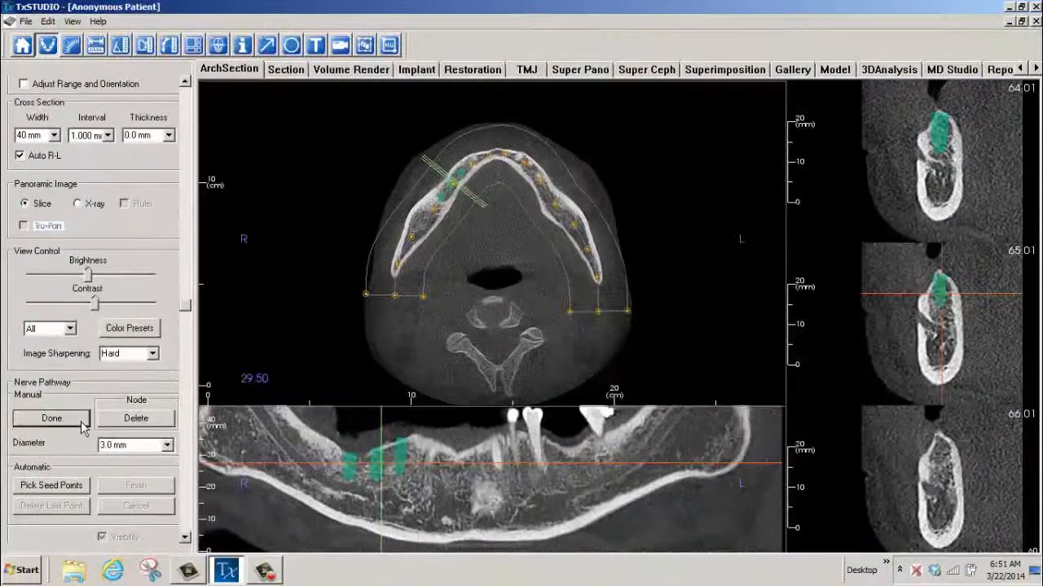
left_click(299, 420)
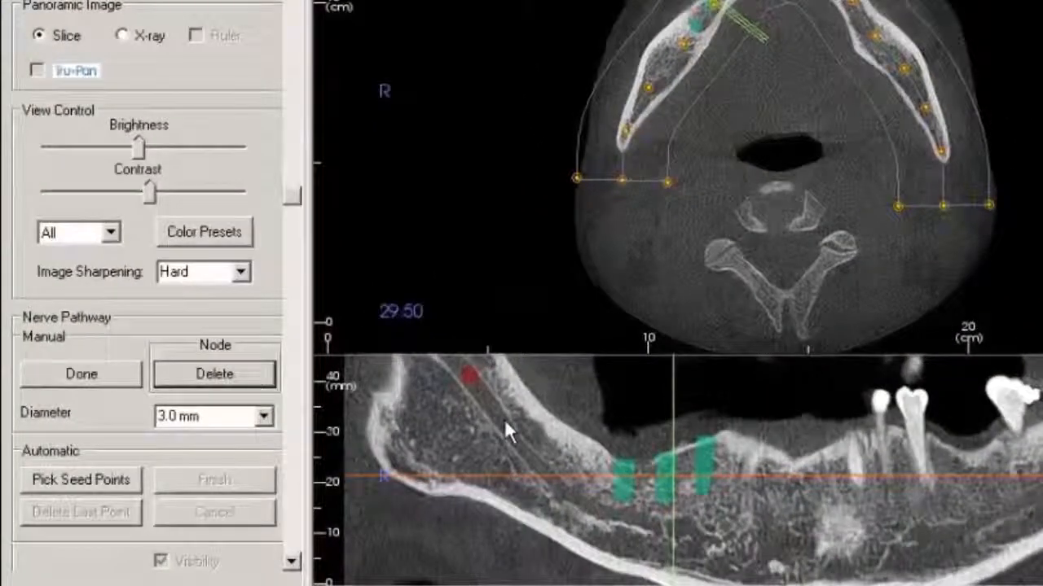
left_click(504, 419)
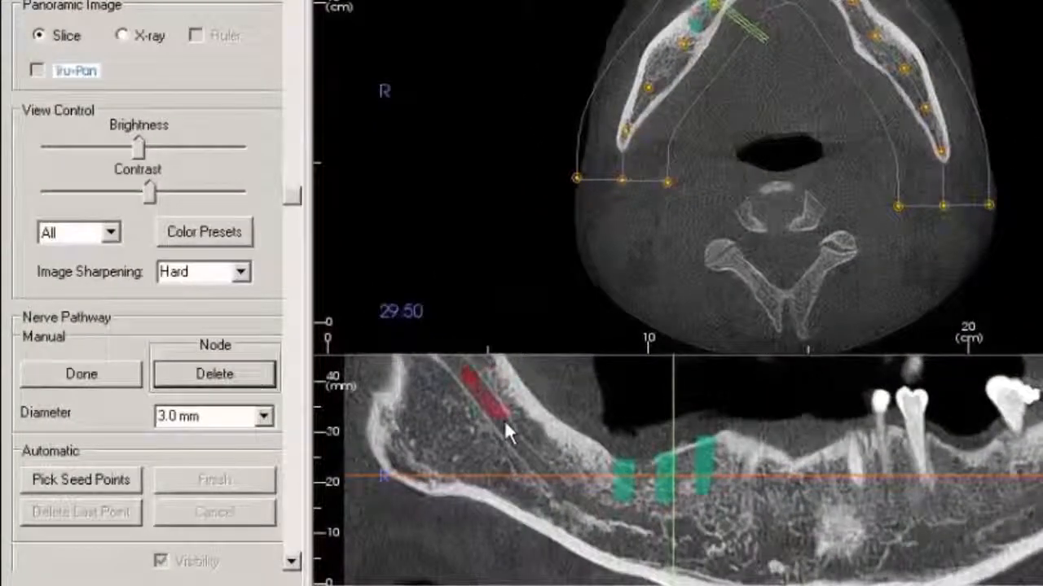
left_click(532, 458)
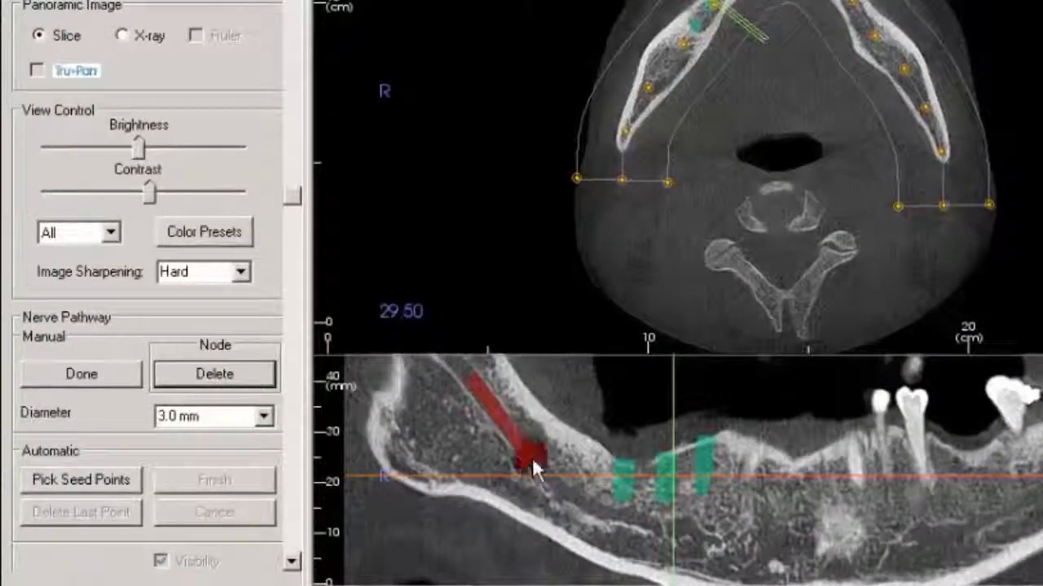
left_click(575, 495)
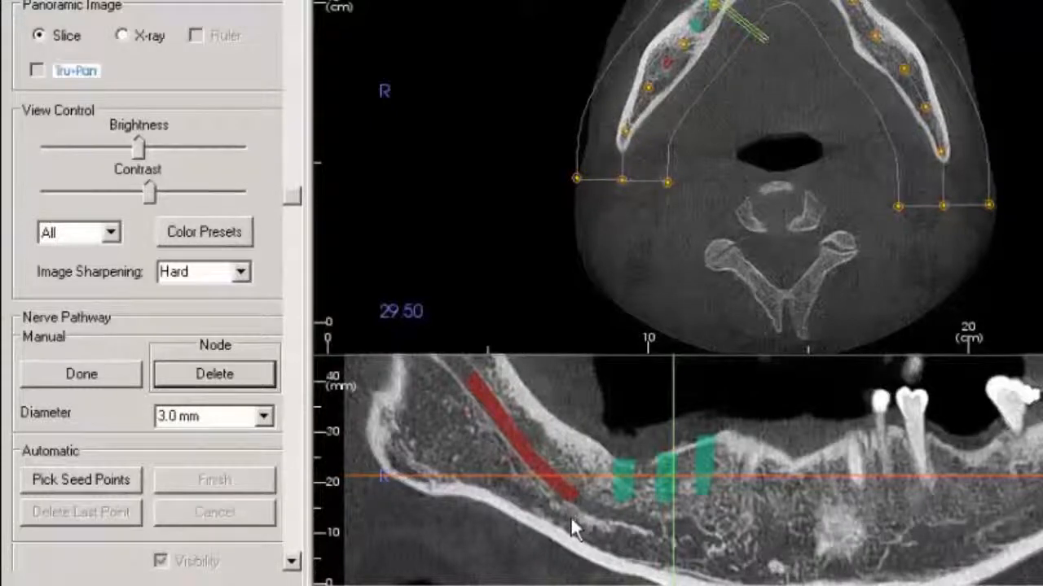
left_click(570, 515)
left_click(237, 385)
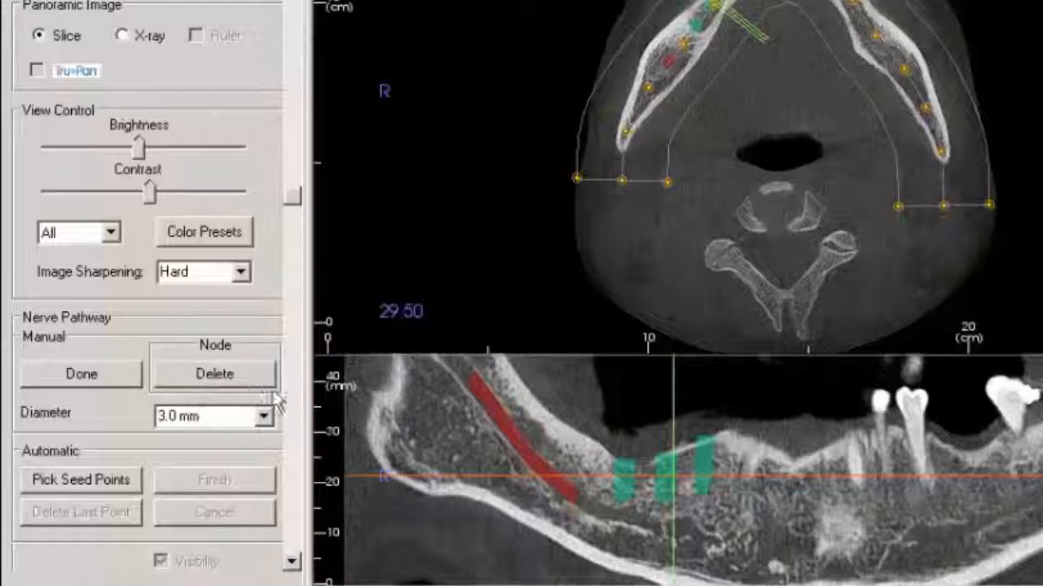
Extend the nerve forward beneath the implants, place its end node in the mental foramen on cross-section 65.01, and finish the nerve.
left_click(598, 511)
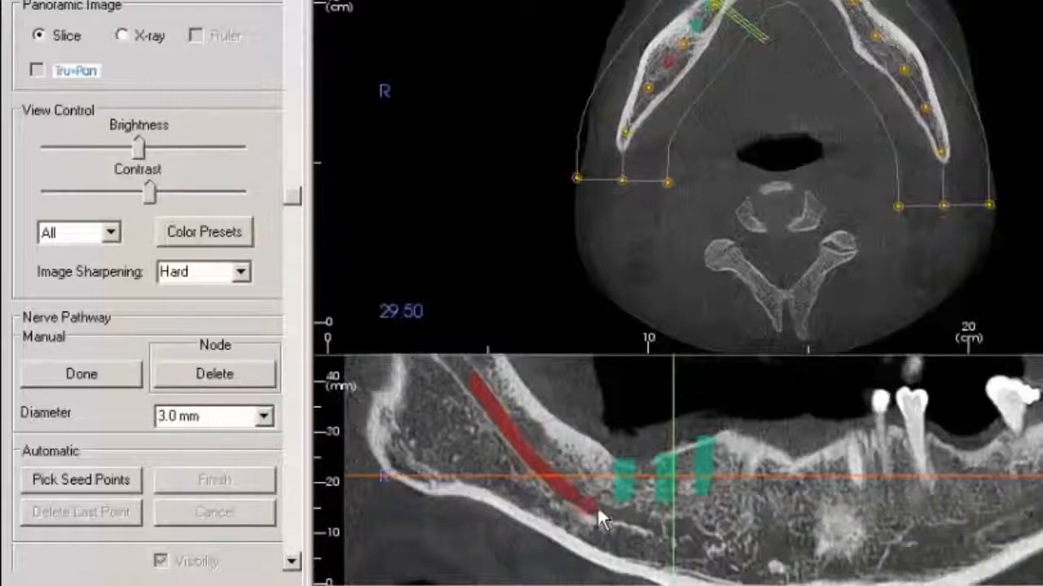
left_click(647, 521)
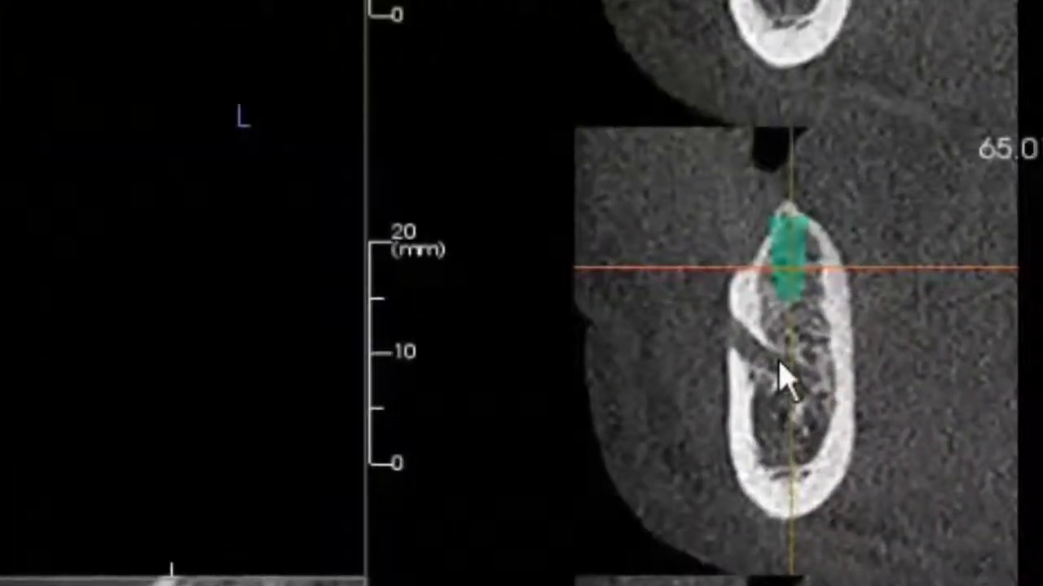
left_click(779, 358)
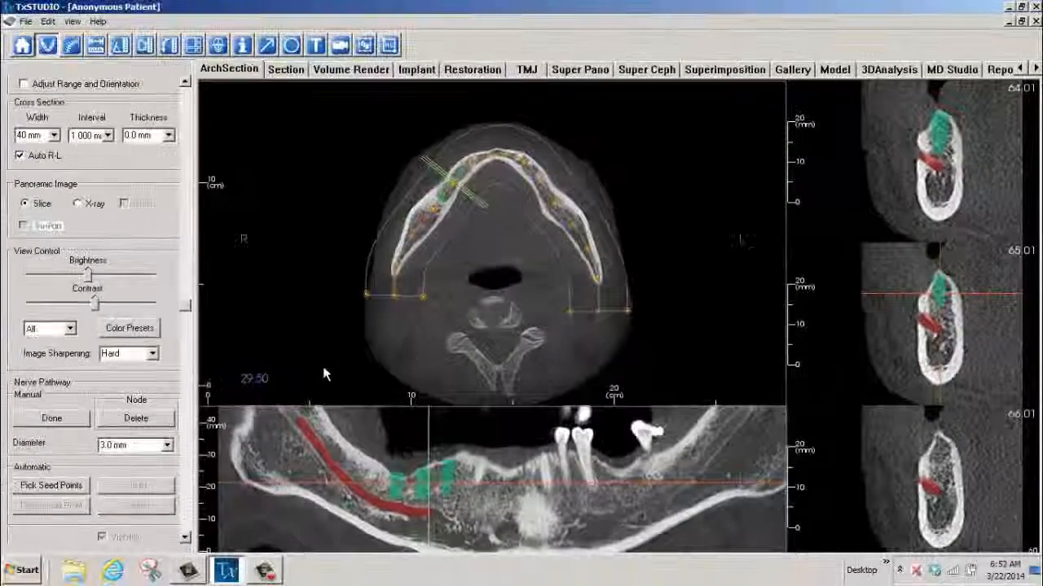
left_click(54, 426)
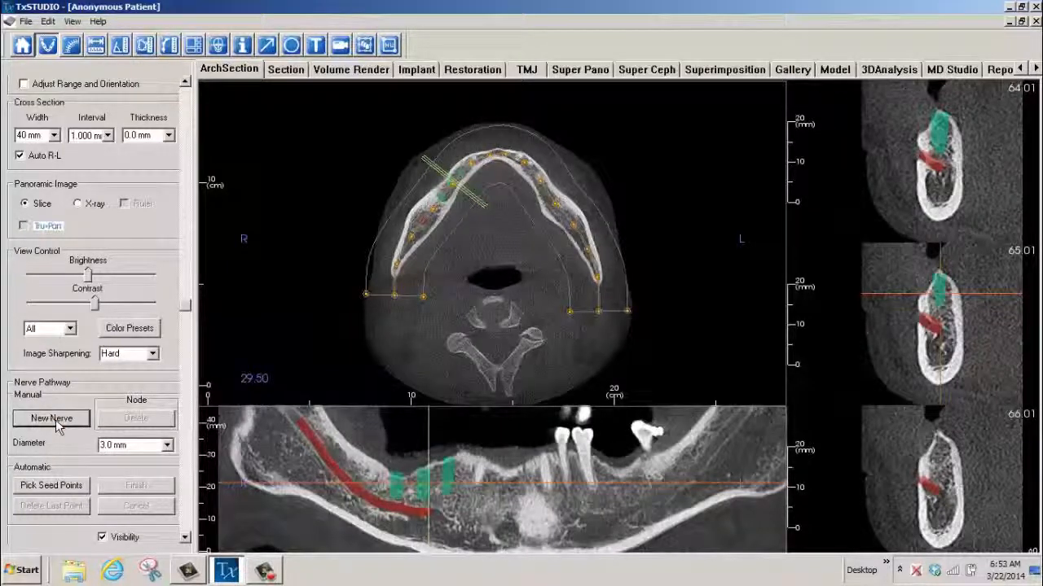
Add a second manual nerve continuing forward from the front end of the first one on the panoramic slice, and finish it.
left_click(56, 422)
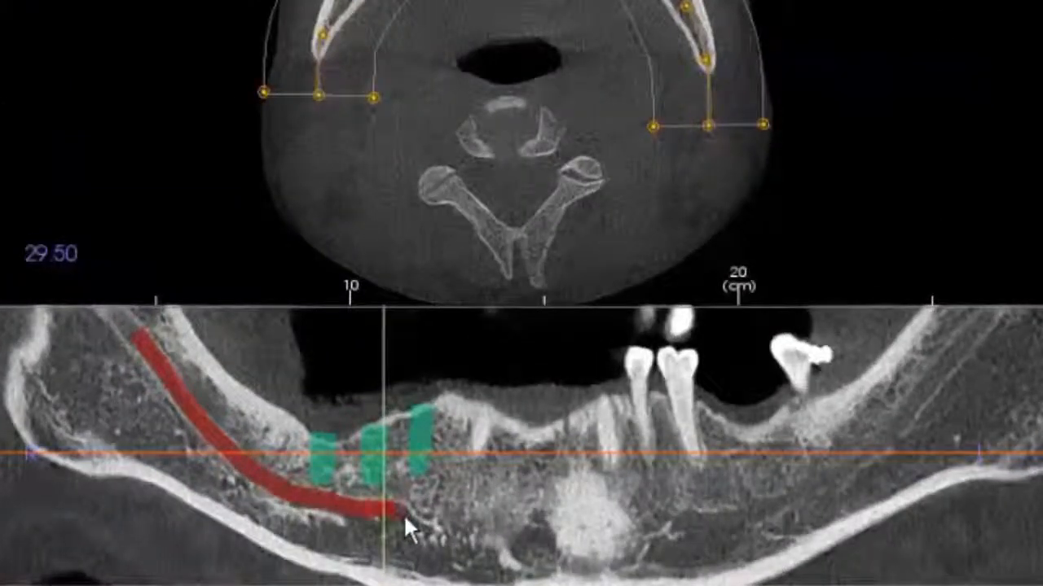
left_click(403, 513)
scroll(489, 529, "down", 2)
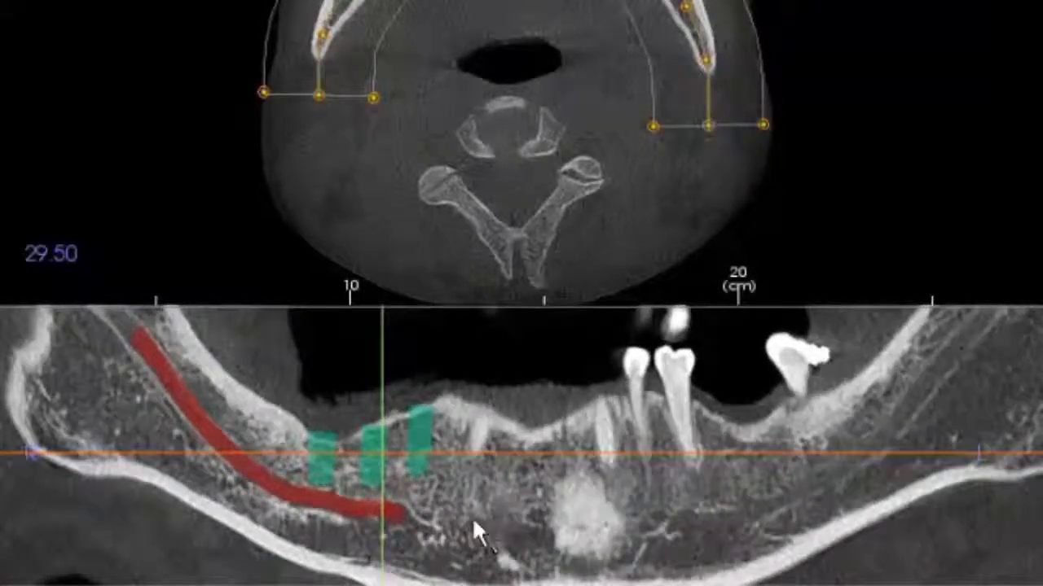
left_click(433, 529)
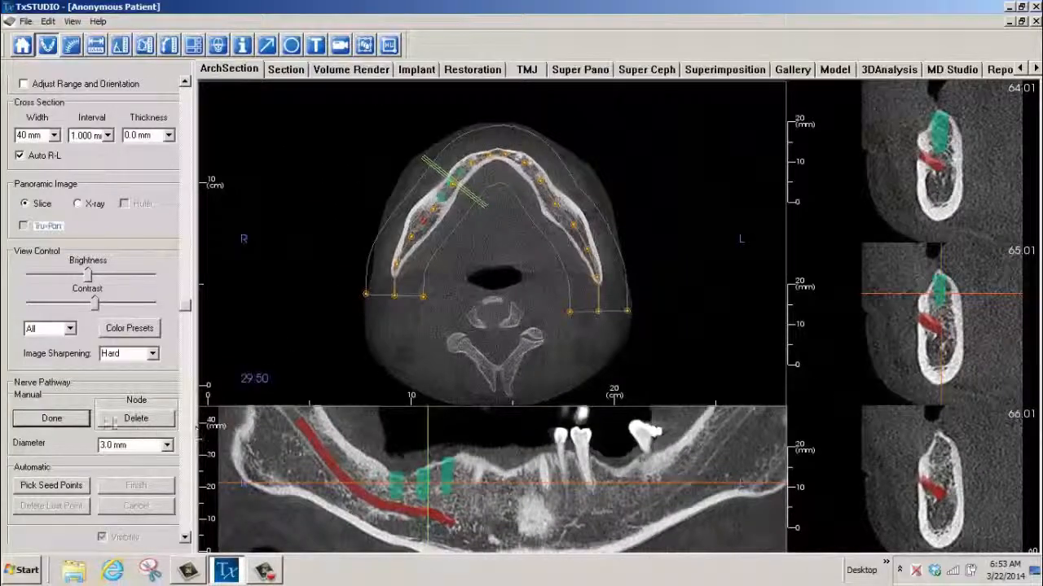
left_click(52, 418)
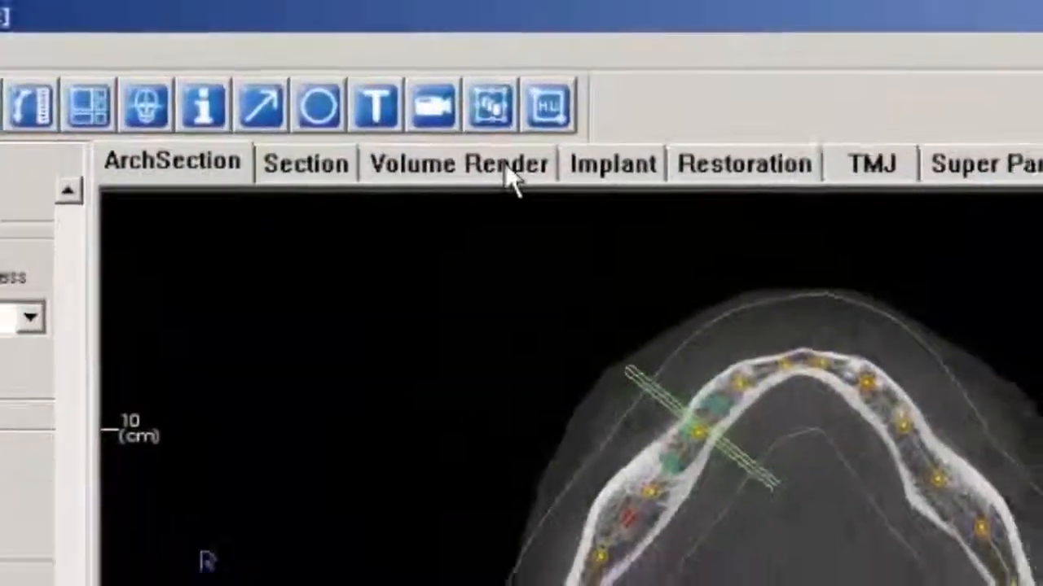
Show the volume rendering with coronal clipping enabled and move the clipping plane forward to 27%.
left_click(527, 170)
left_click(36, 388)
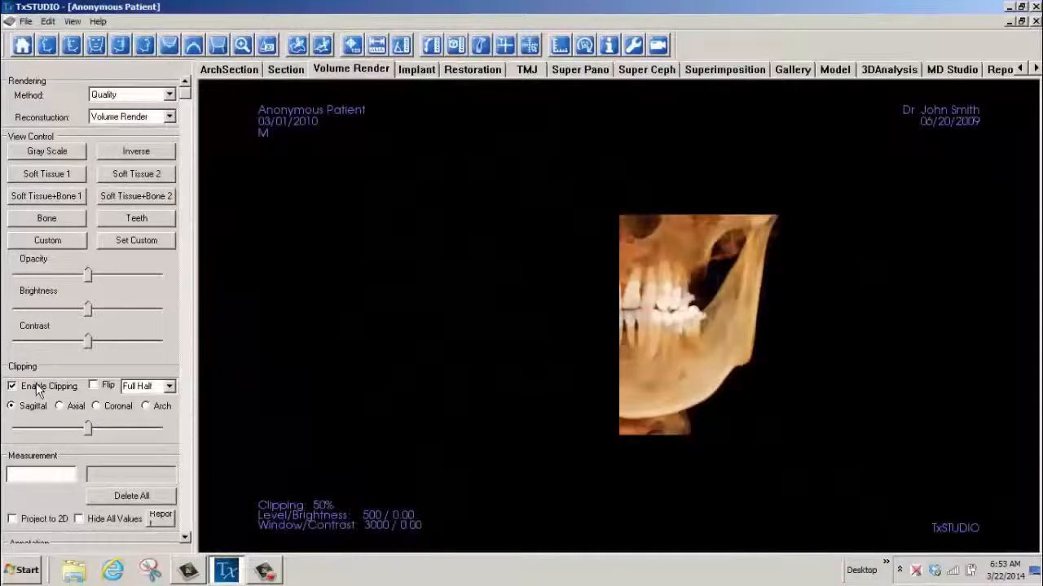
left_click(99, 407)
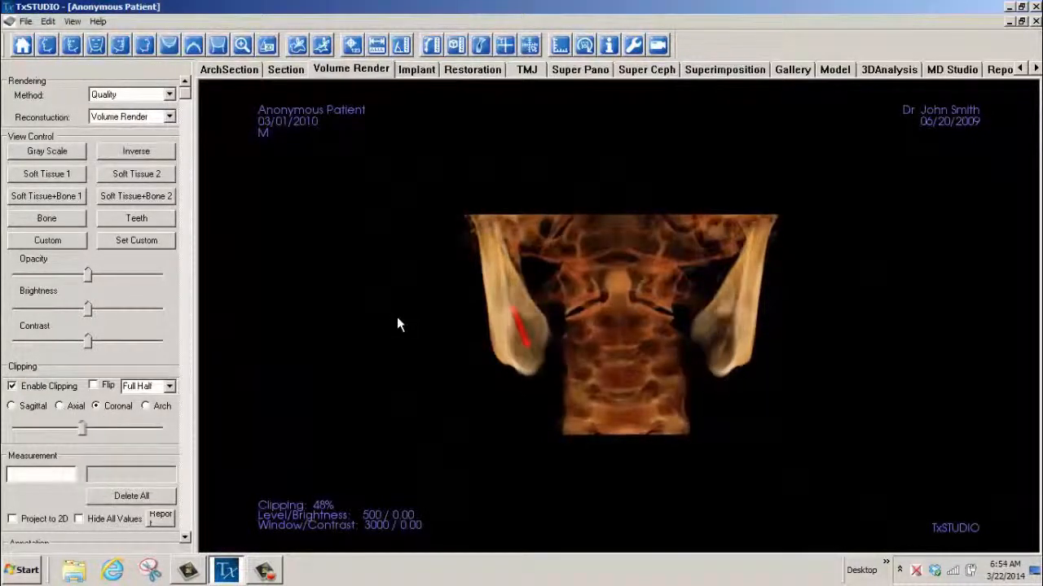
scroll(395, 323, "down", 13)
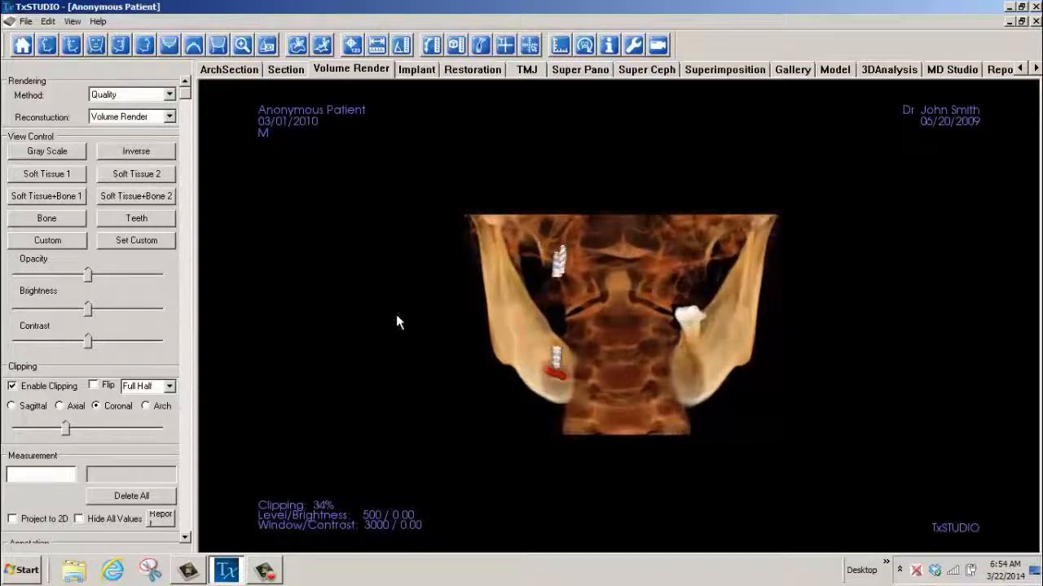
scroll(396, 322, "down", 5)
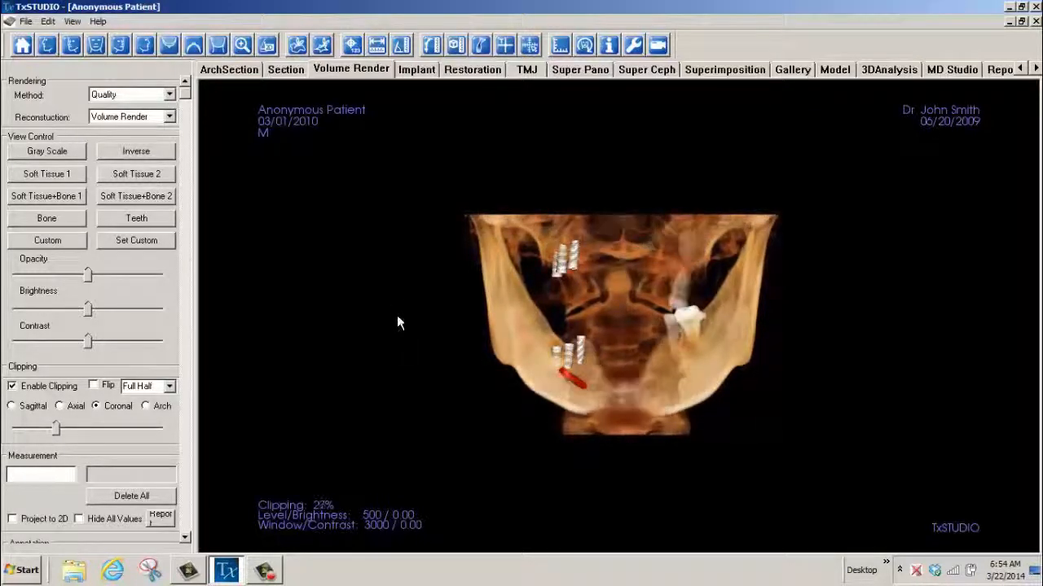
Rotate the clipped volume and move the coronal clipping plane back and forth to examine the nerve's position beneath the lower implants.
left_click_drag(652, 383, 525, 396)
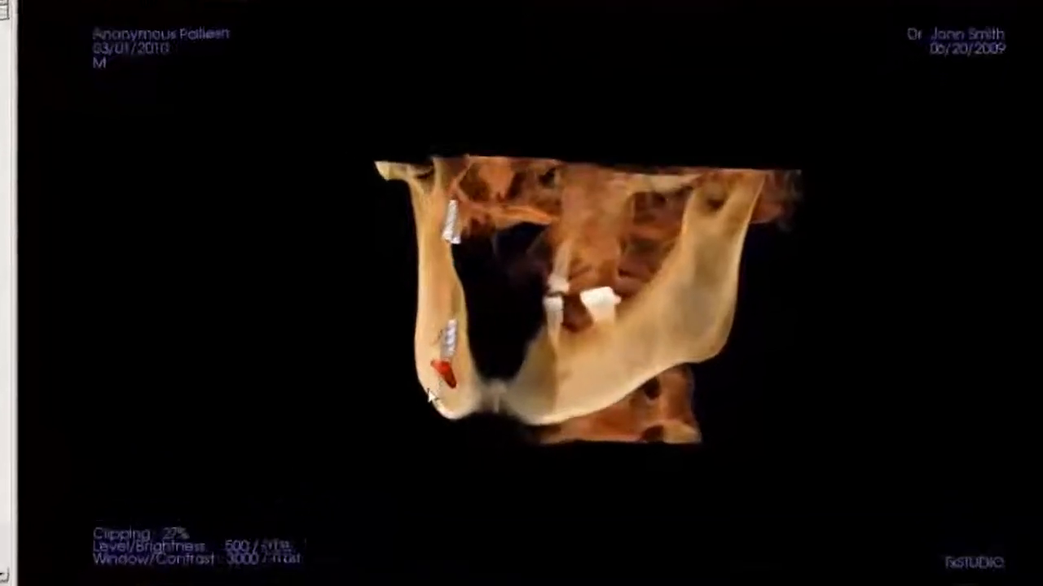
scroll(388, 370, "up", 2)
scroll(388, 371, "down", 2)
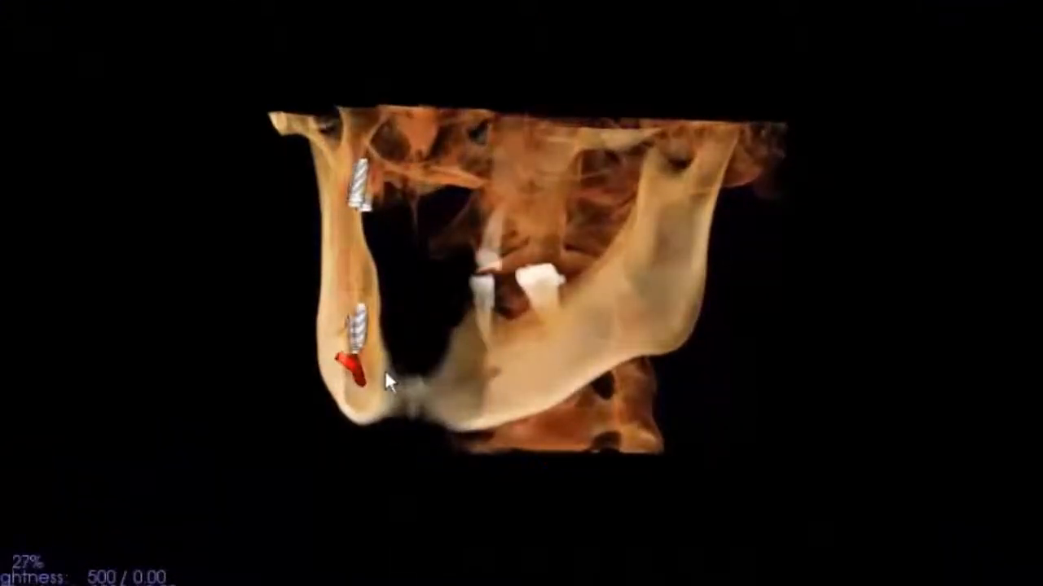
scroll(385, 373, "up", 1)
right_click_drag(779, 512, 739, 349)
left_click_drag(434, 387, 502, 411)
scroll(450, 393, "down", 7)
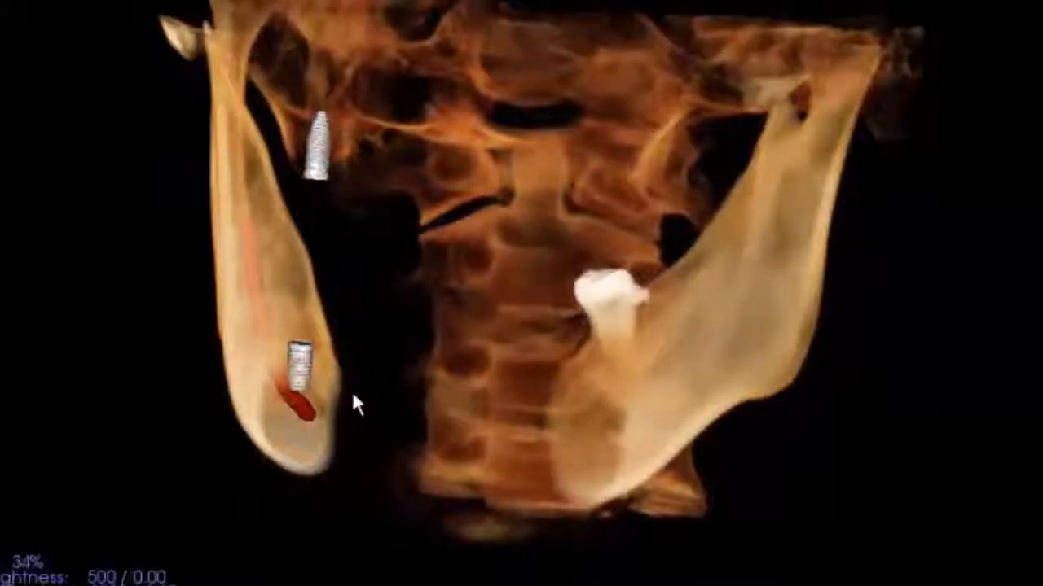
left_click_drag(353, 400, 663, 391)
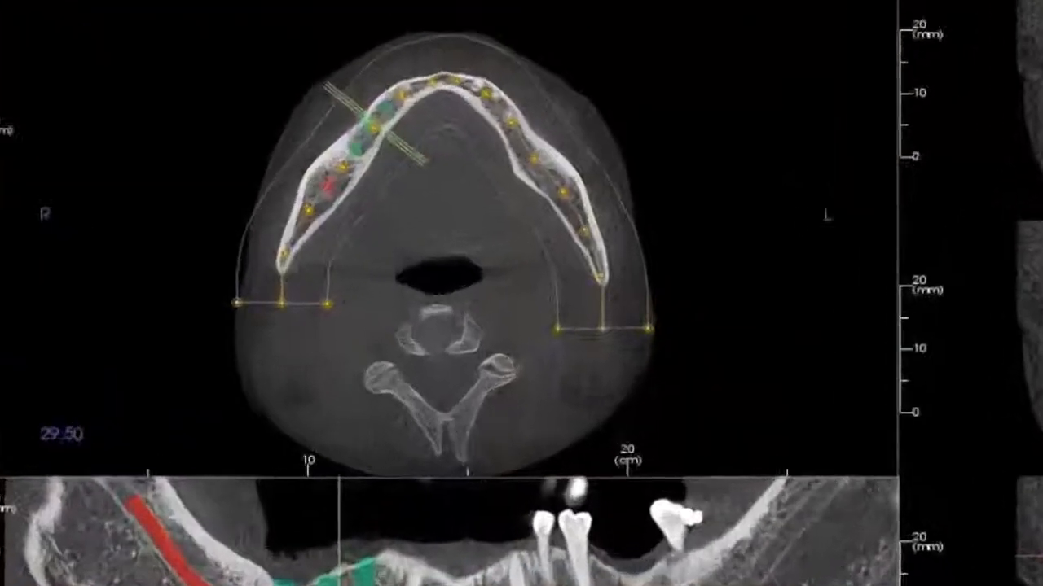
Delete both manually drawn nerves from the panoramic slice in the arch section view.
key("Delete")
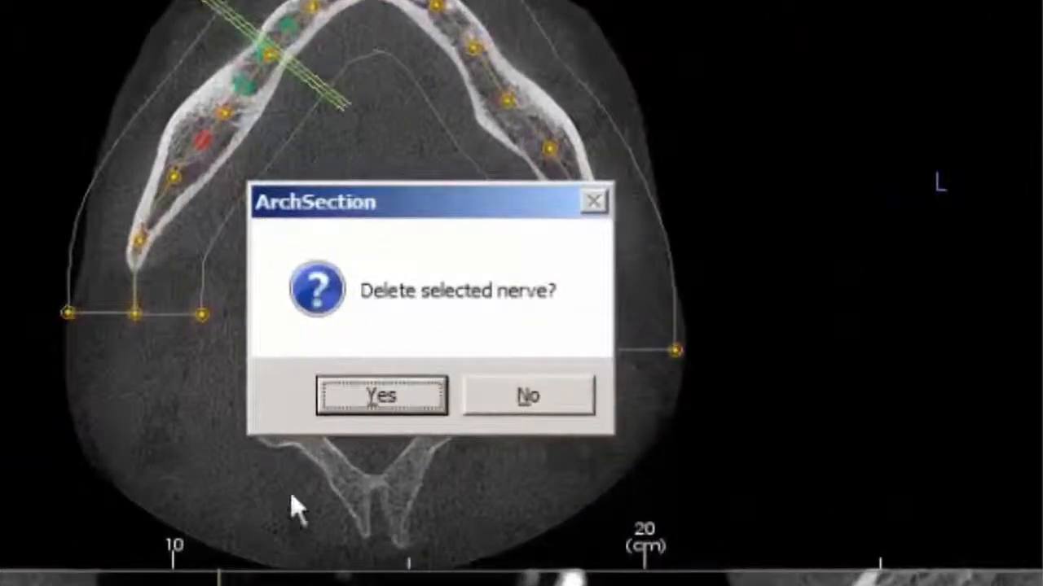
left_click(445, 399)
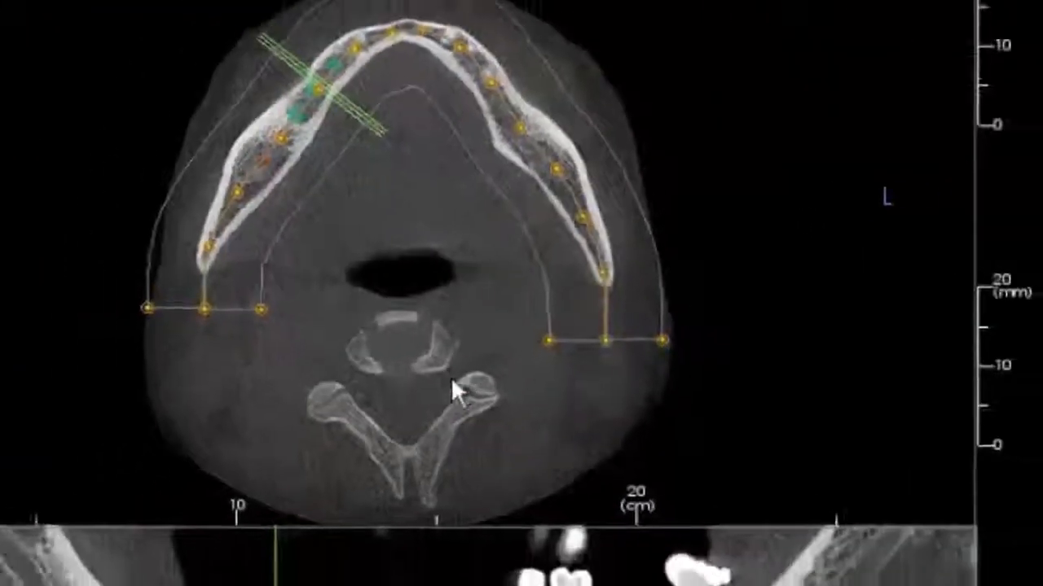
key("Delete")
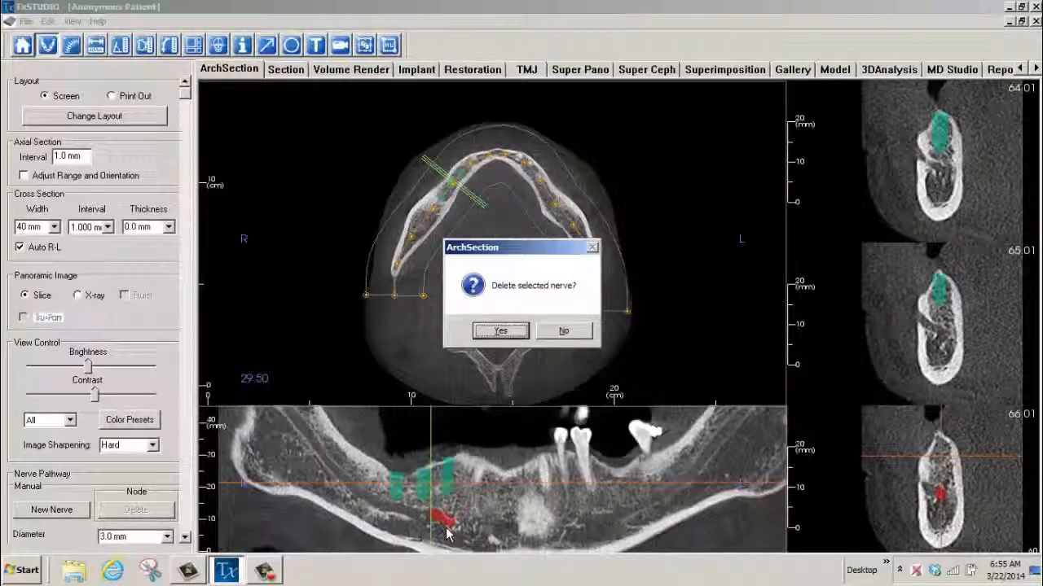
left_click(514, 333)
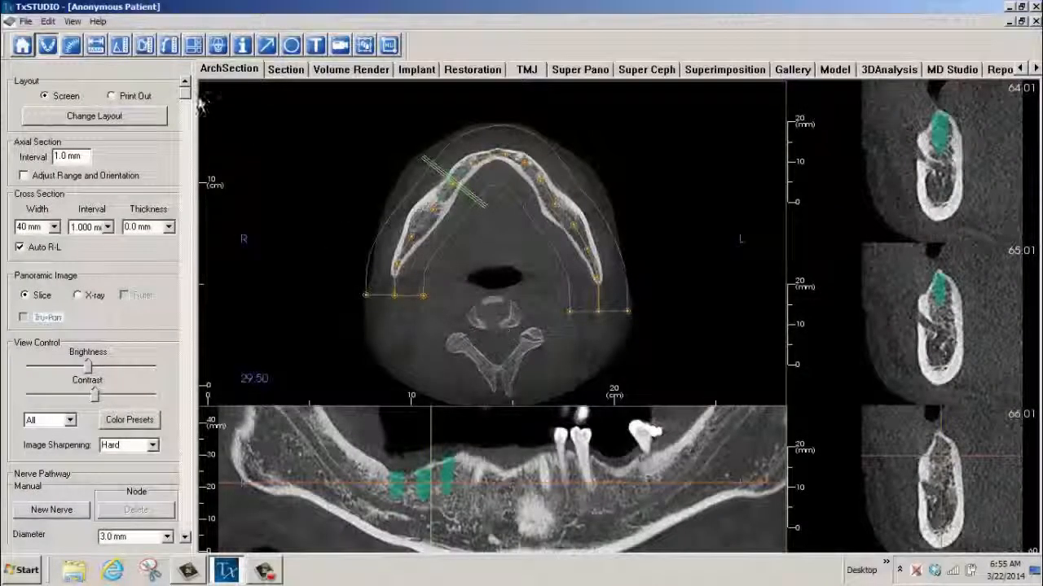
Trace the nerve automatically from seed points along the canal from the patient's right ramus to below the middle implant, discarding the misplaced last point.
left_click_drag(186, 96, 186, 248)
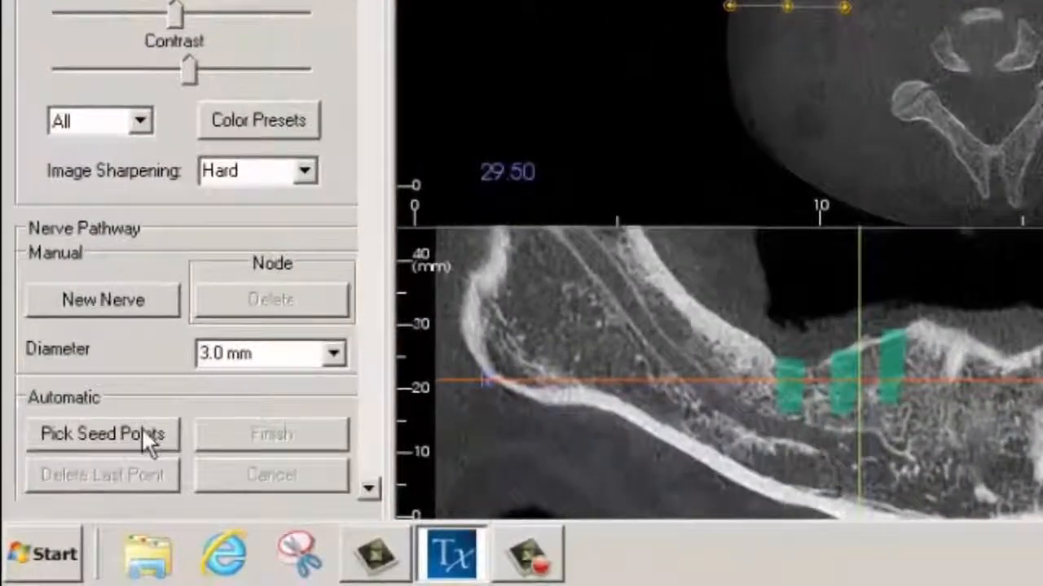
left_click(145, 440)
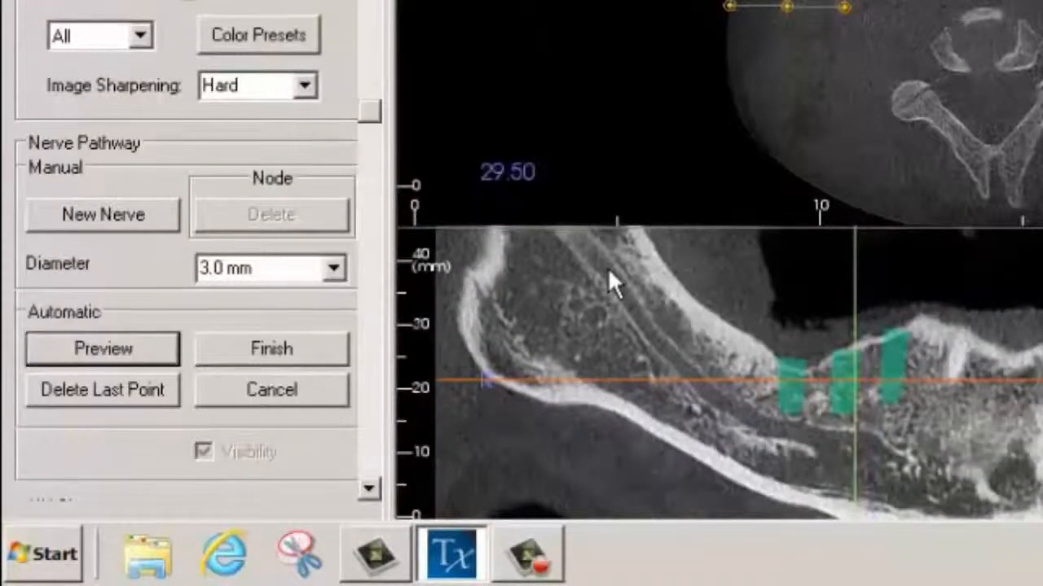
left_click(608, 268)
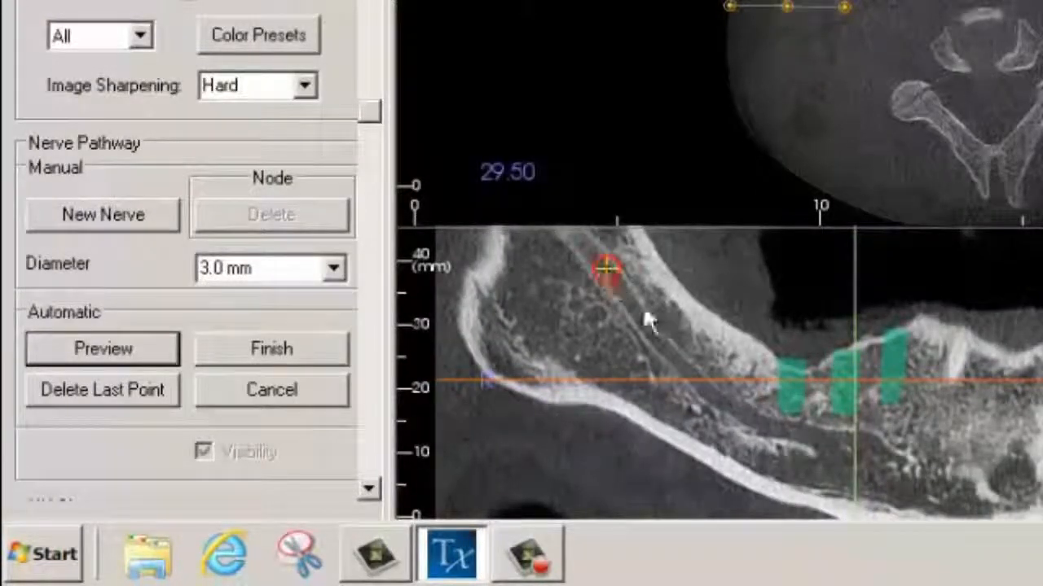
left_click(759, 424)
left_click(851, 435)
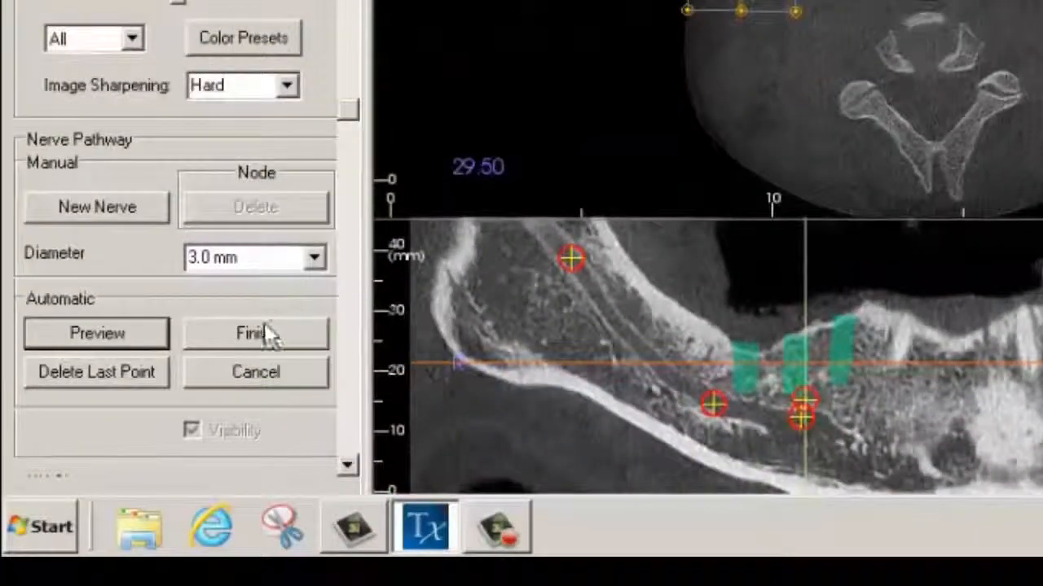
left_click(48, 380)
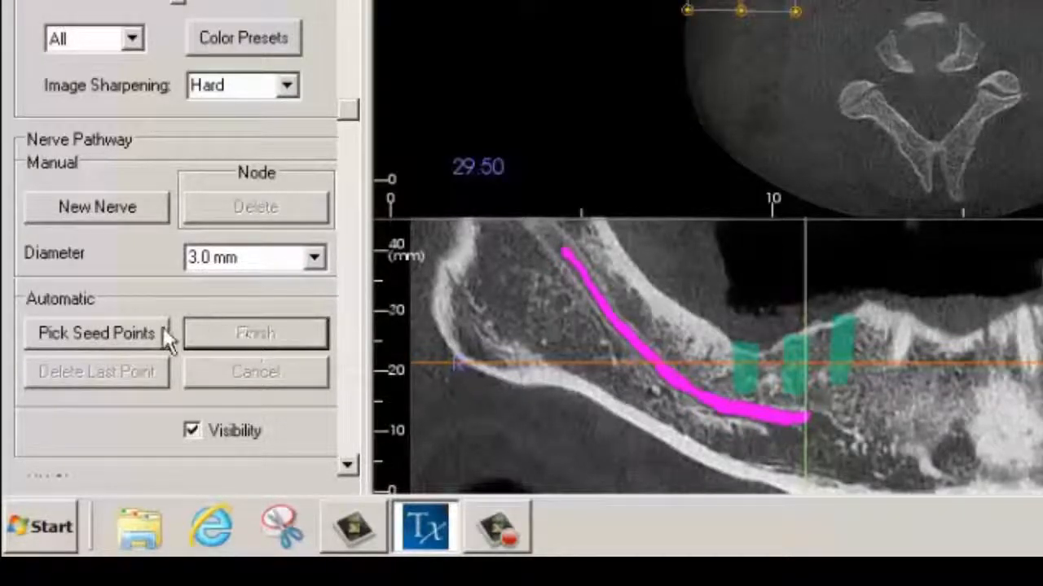
Trace a second automatic nerve segment from the front end of the first one to a seed point further forward below the front implant.
left_click(98, 334)
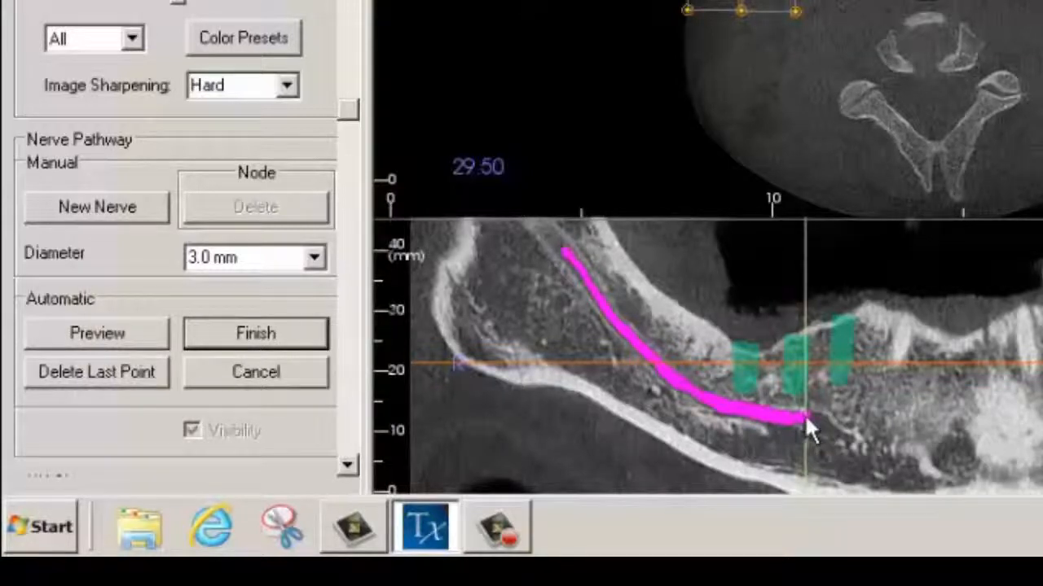
left_click(848, 440)
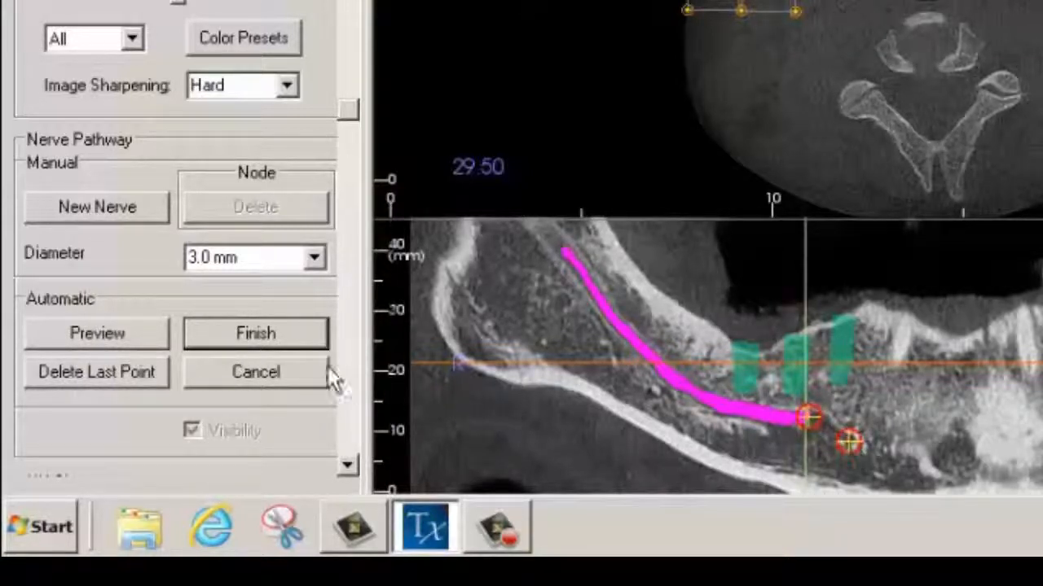
left_click(269, 336)
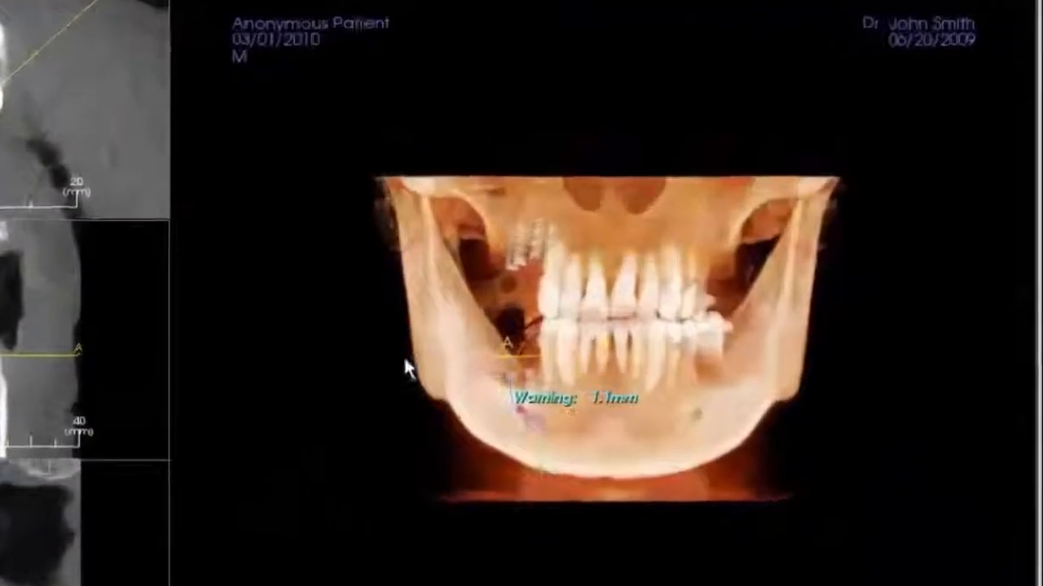
Rotate the 3D rendering in the Implant view to inspect how close the patient's lower right implants are to the nerve.
left_click_drag(610, 332, 817, 338)
left_click_drag(640, 387, 748, 383)
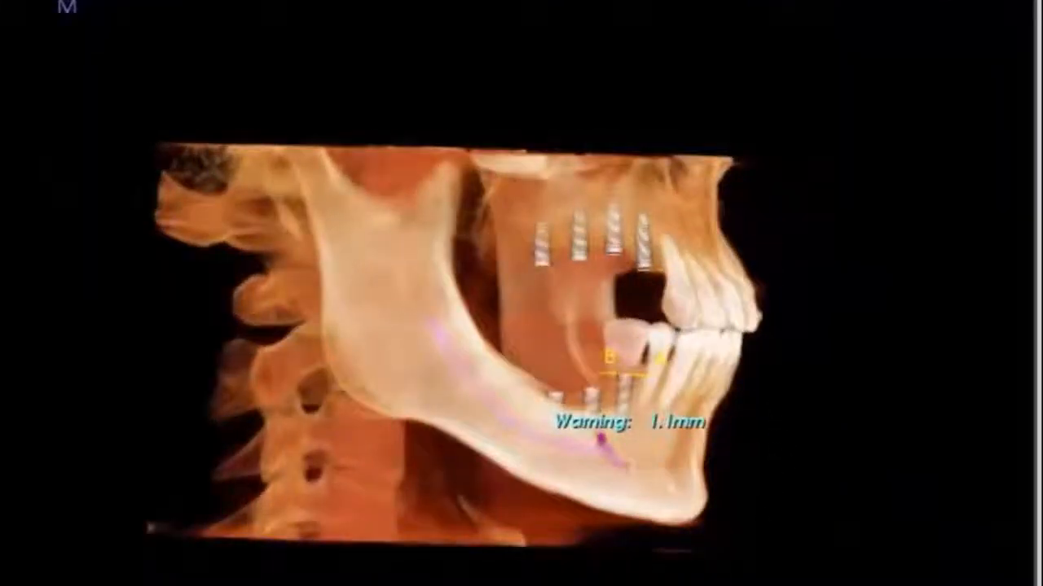
left_click_drag(710, 526, 669, 221, "ctrl")
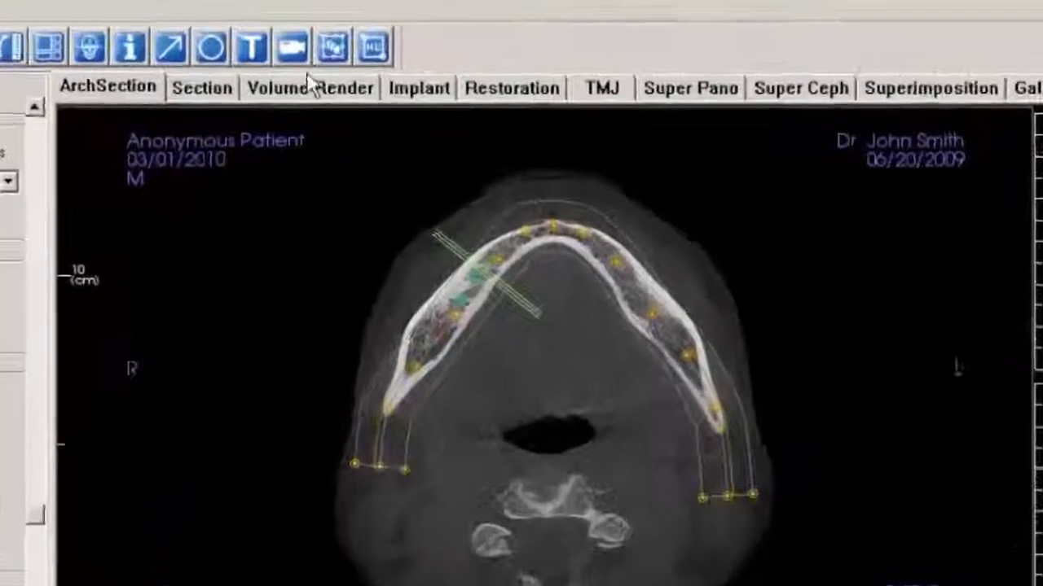
Reset the volume rendering's orientation to the image coordinate system and close the reorientation settings.
left_click(328, 77)
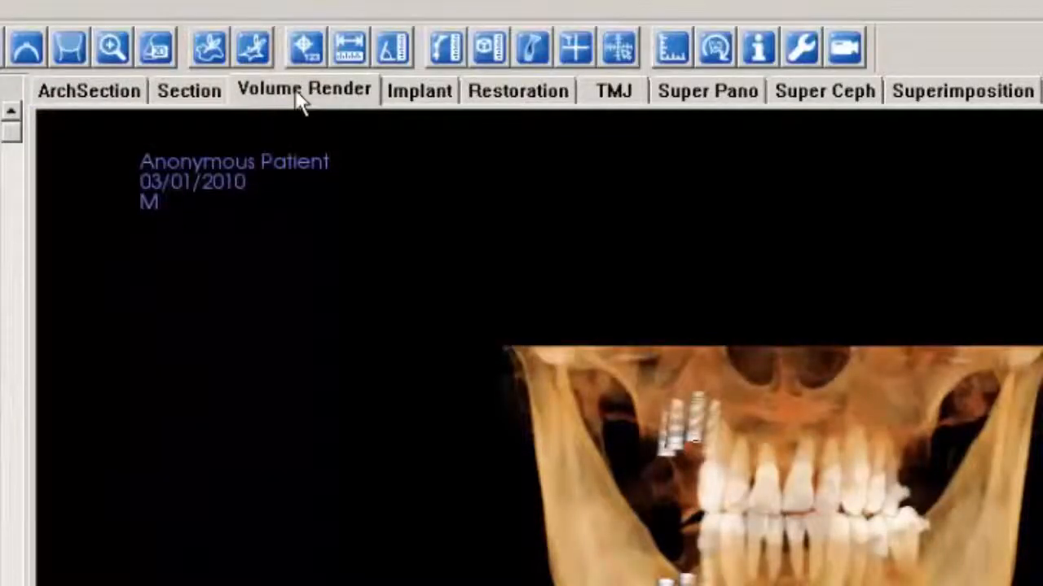
left_click(715, 49)
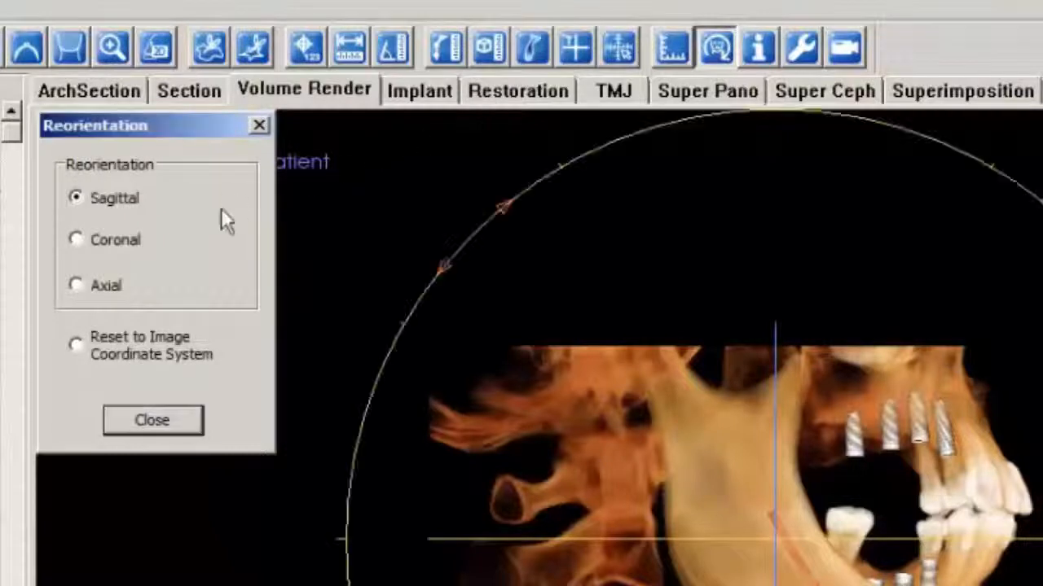
left_click(76, 346)
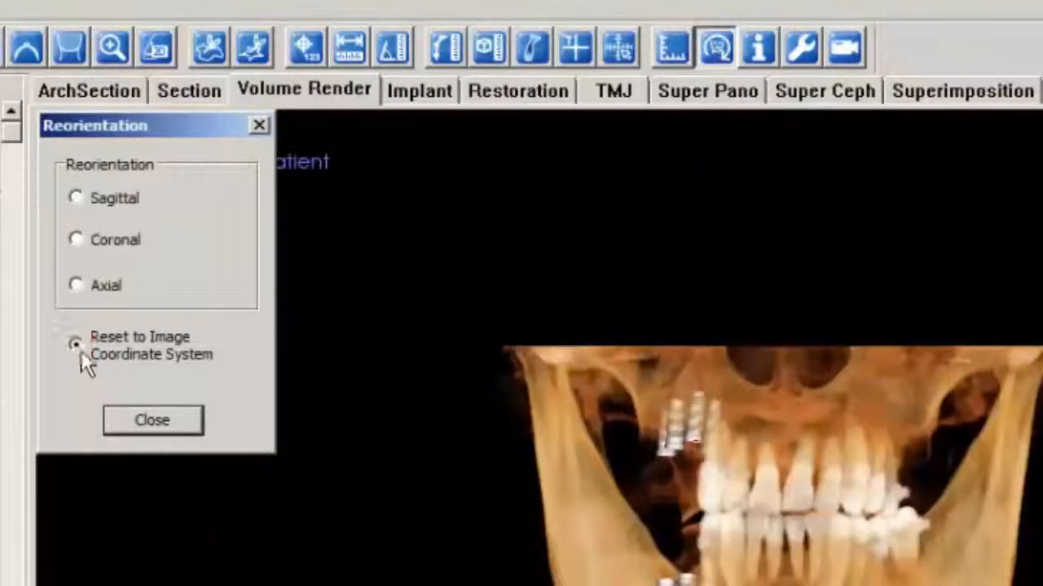
left_click(162, 422)
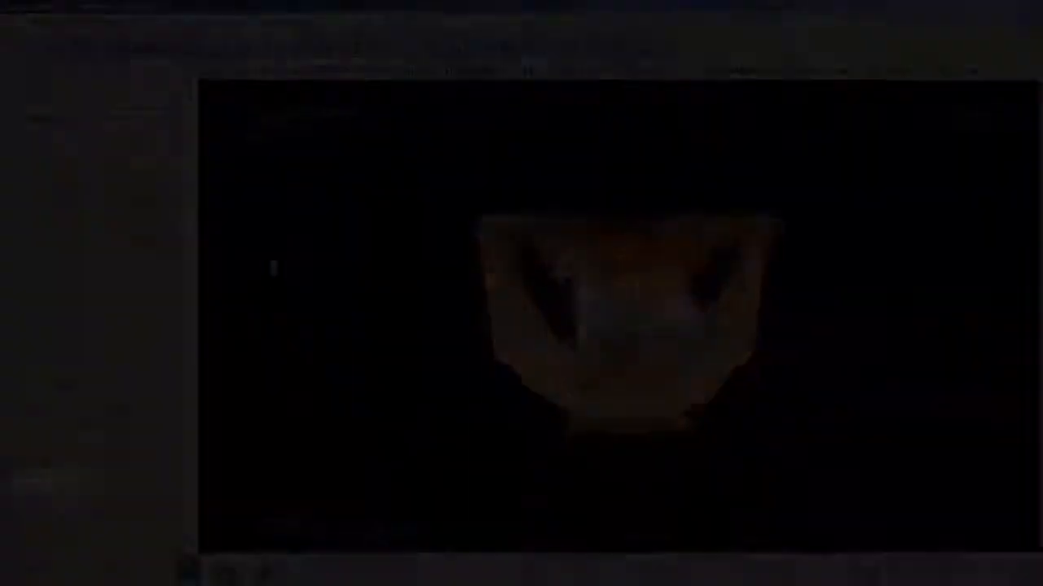